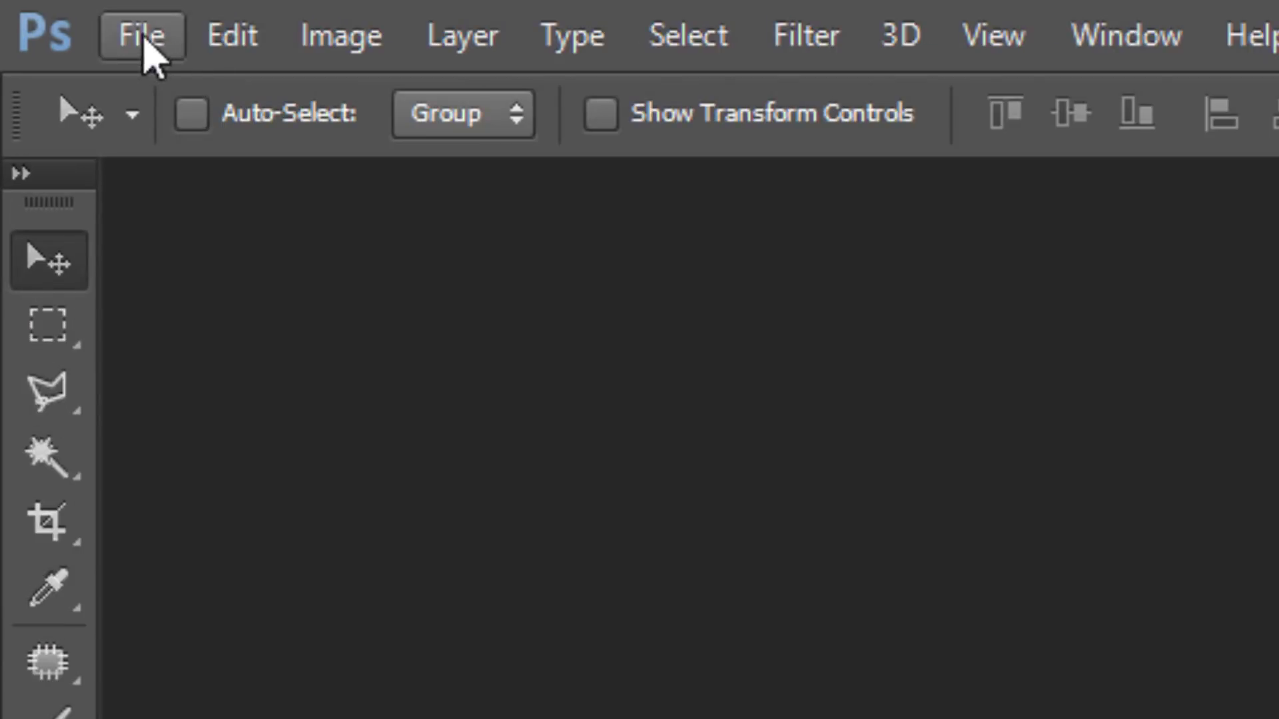
Open the portrait JPEG and bring up the Image menu's auto adjustment commands
left_click(144, 38)
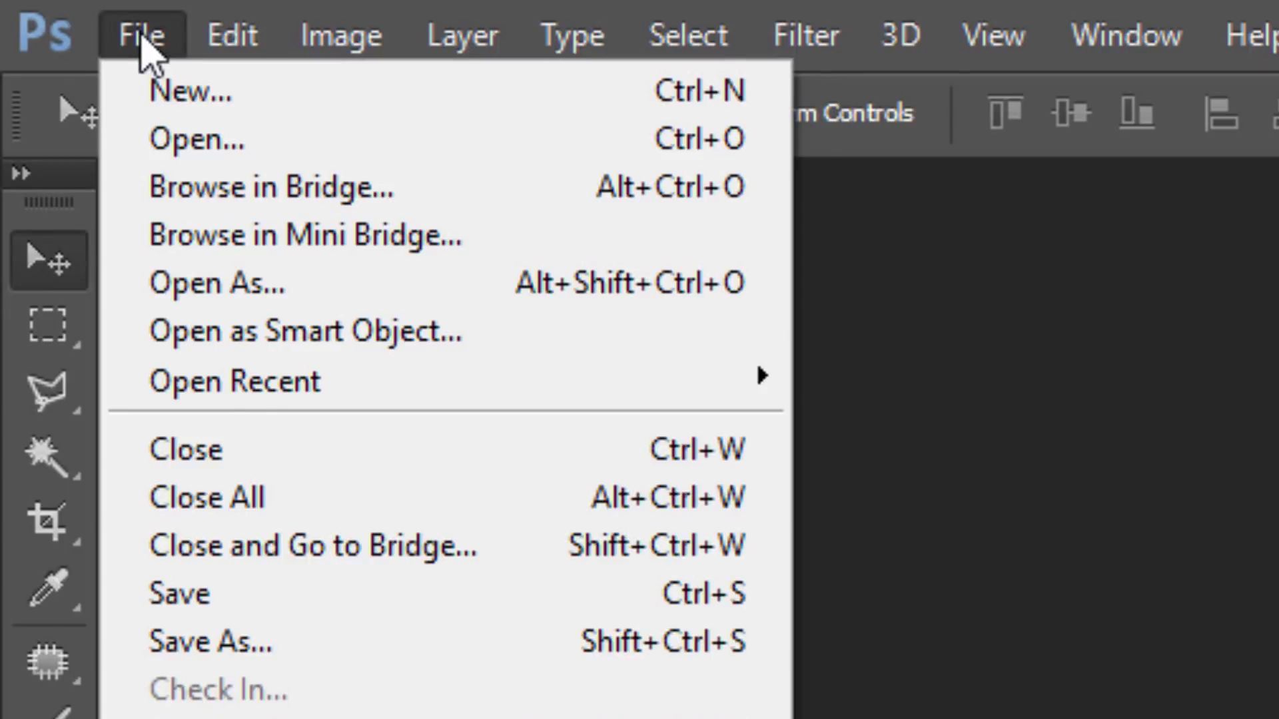
left_click(199, 137)
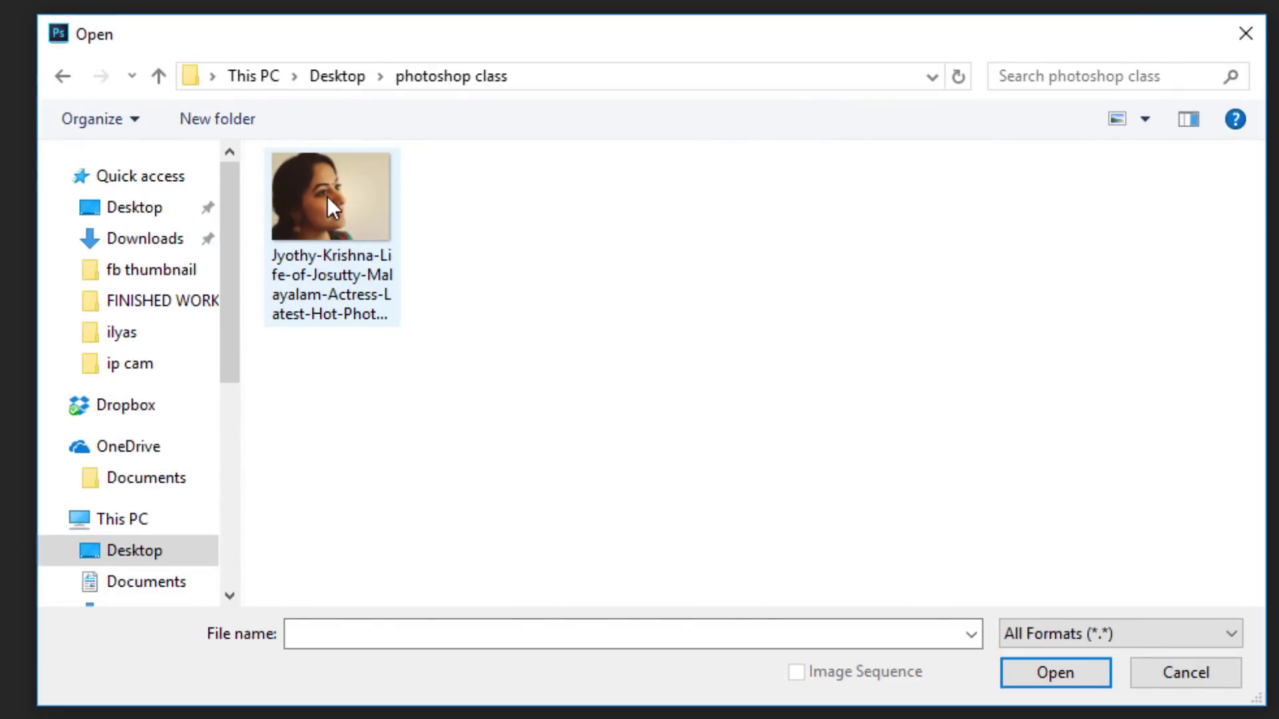
left_click(331, 207)
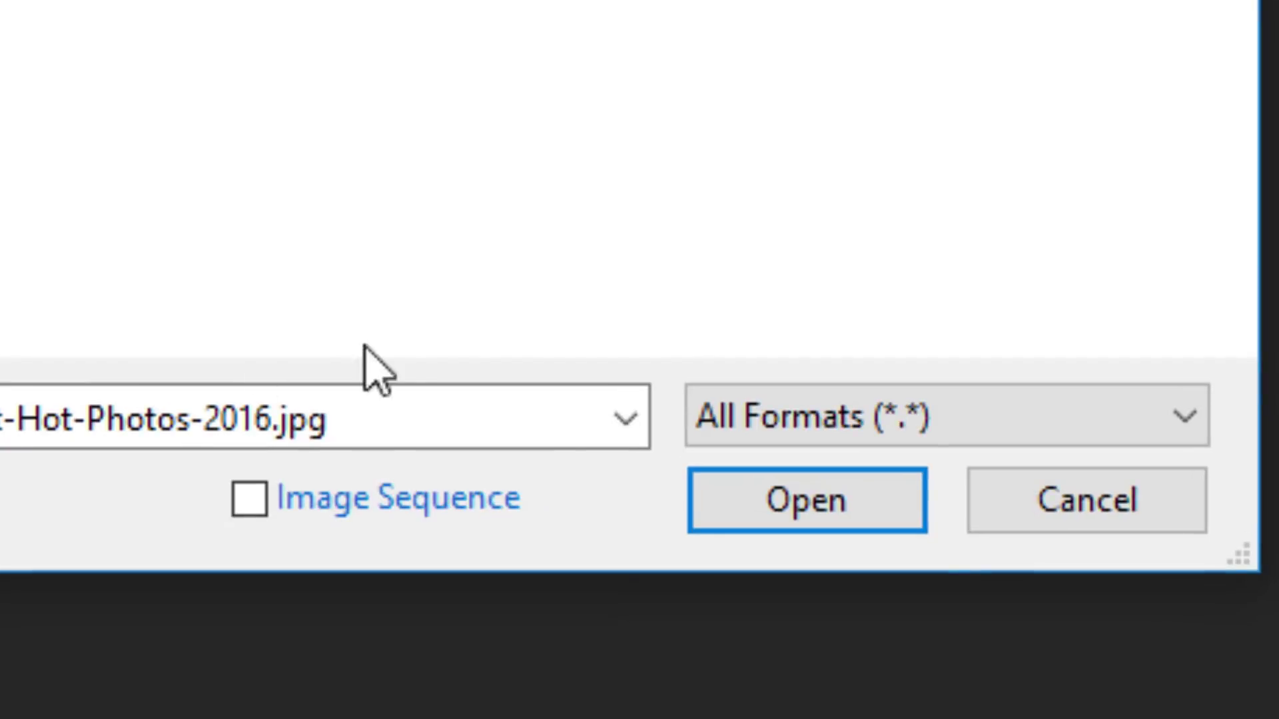
left_click(1056, 673)
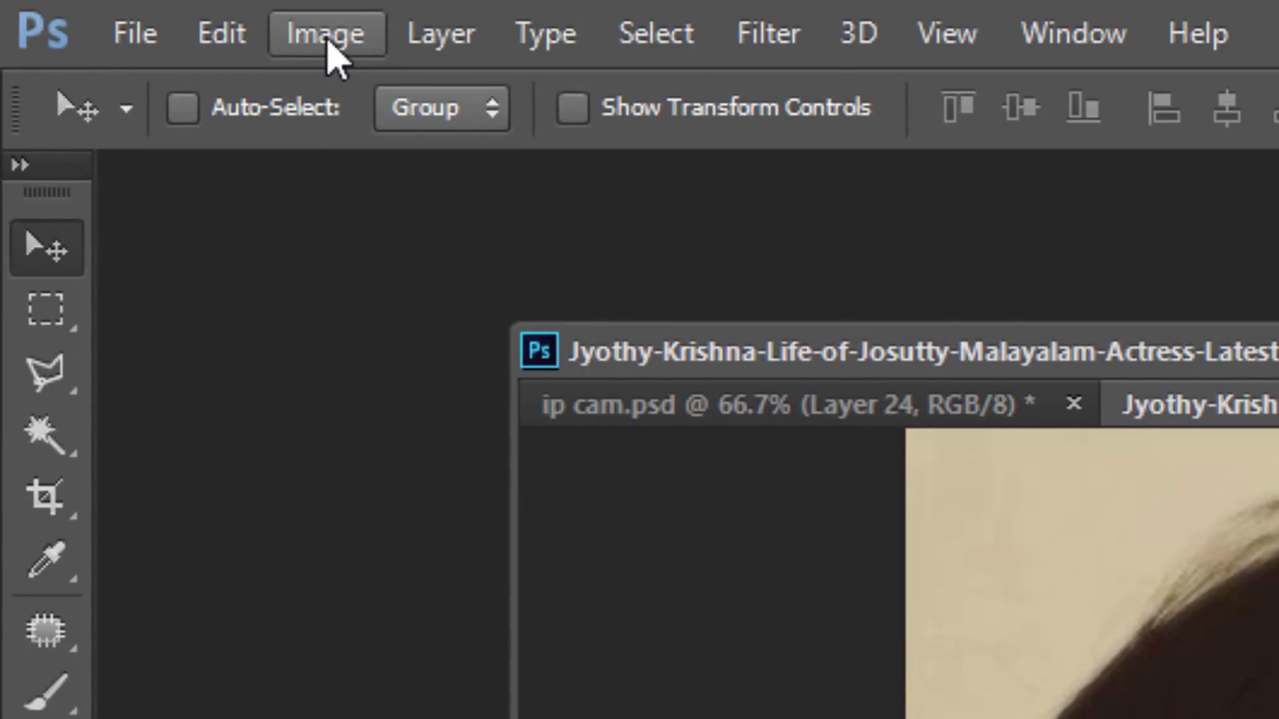
left_click(95, 8)
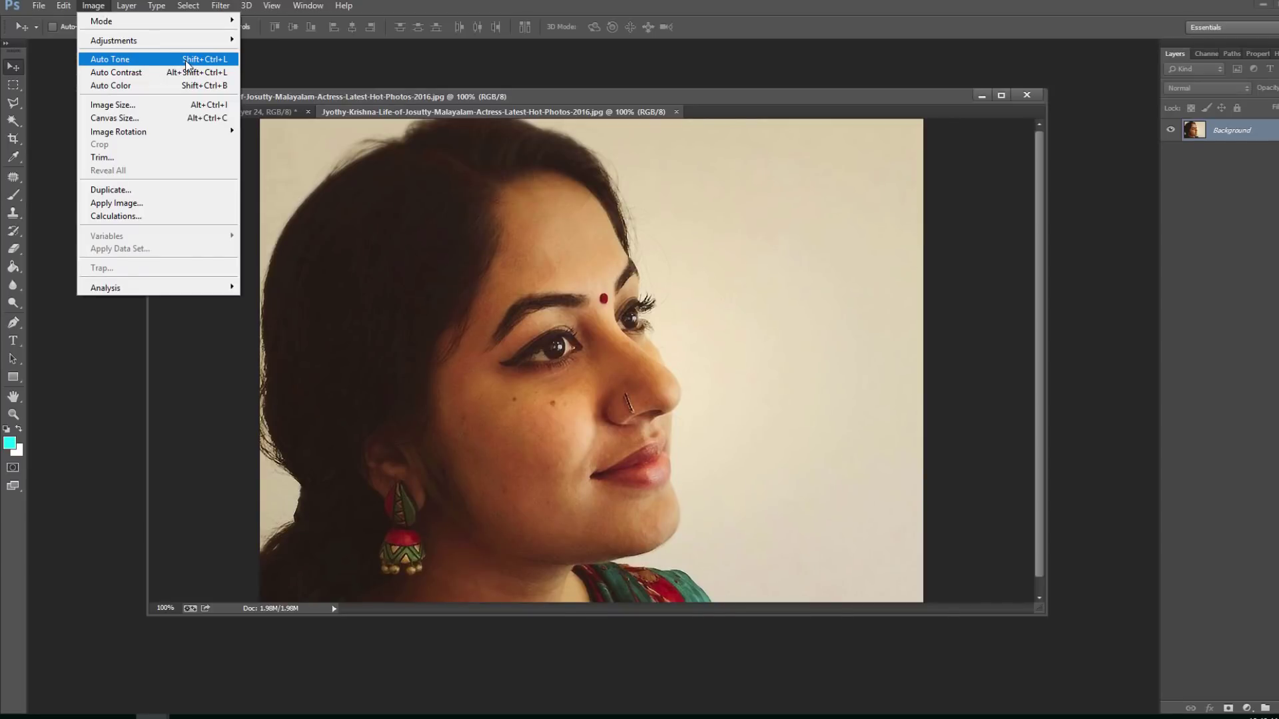
Apply Auto Tone to the portrait and switch to the Clone Stamp Tool
left_click(186, 61)
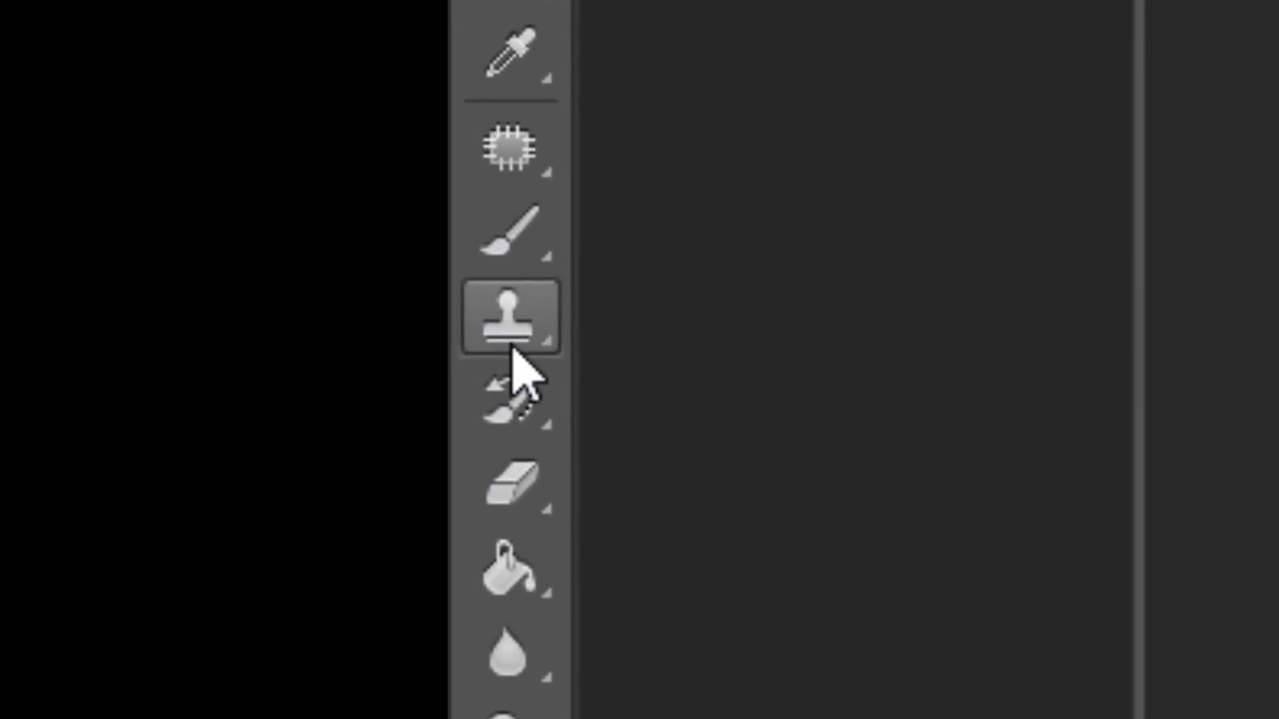
right_click(512, 352)
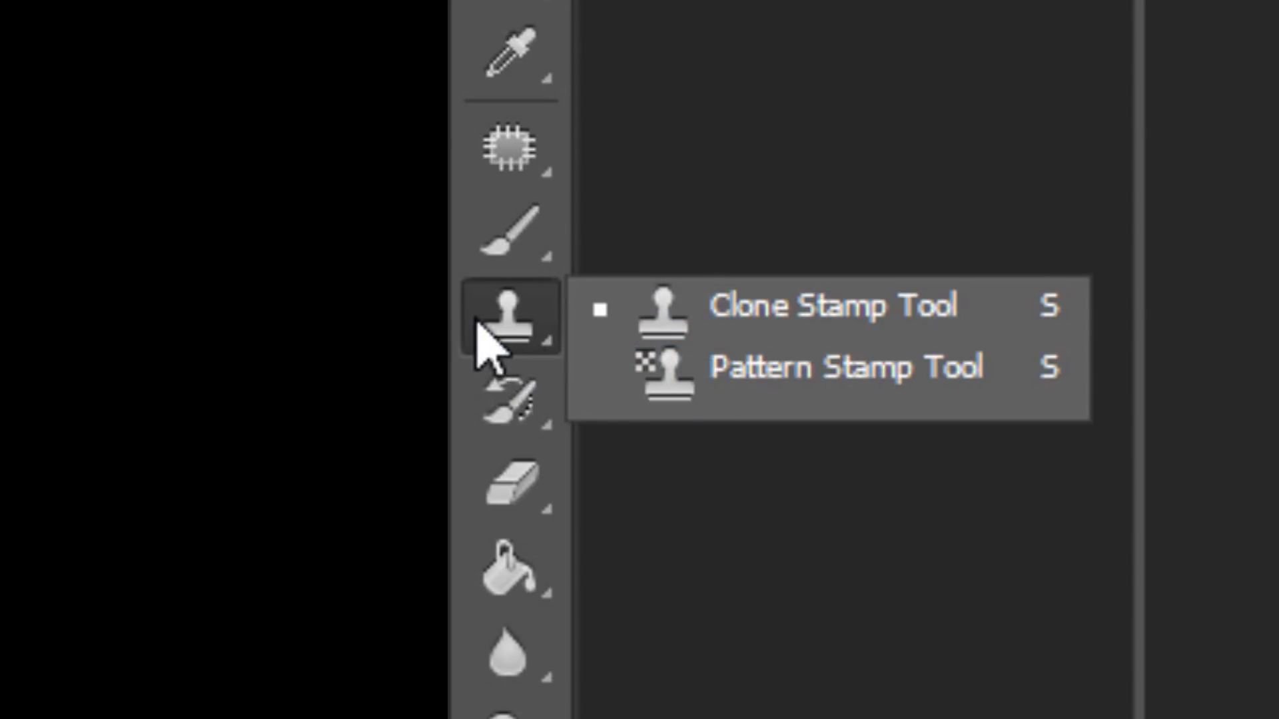
left_click(503, 320)
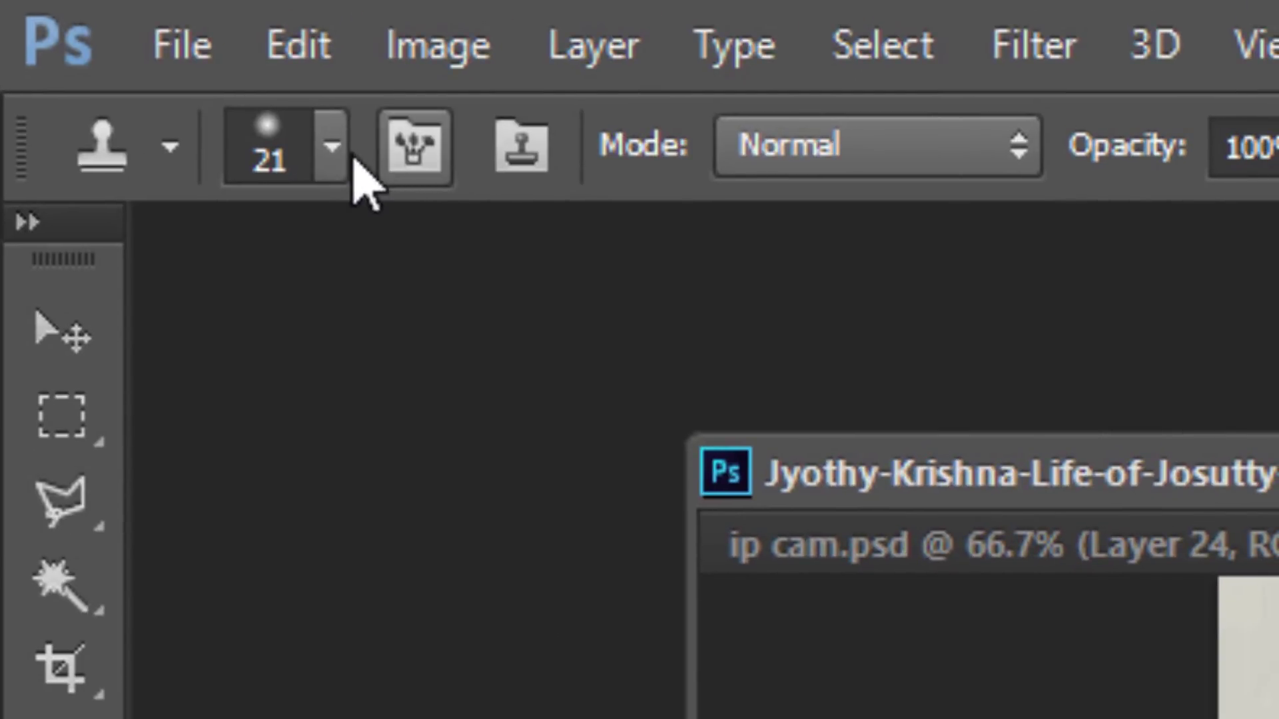
Choose the soft round brush tip with 0% hardness and set its size to 103 px
left_click(328, 151)
left_click(140, 645)
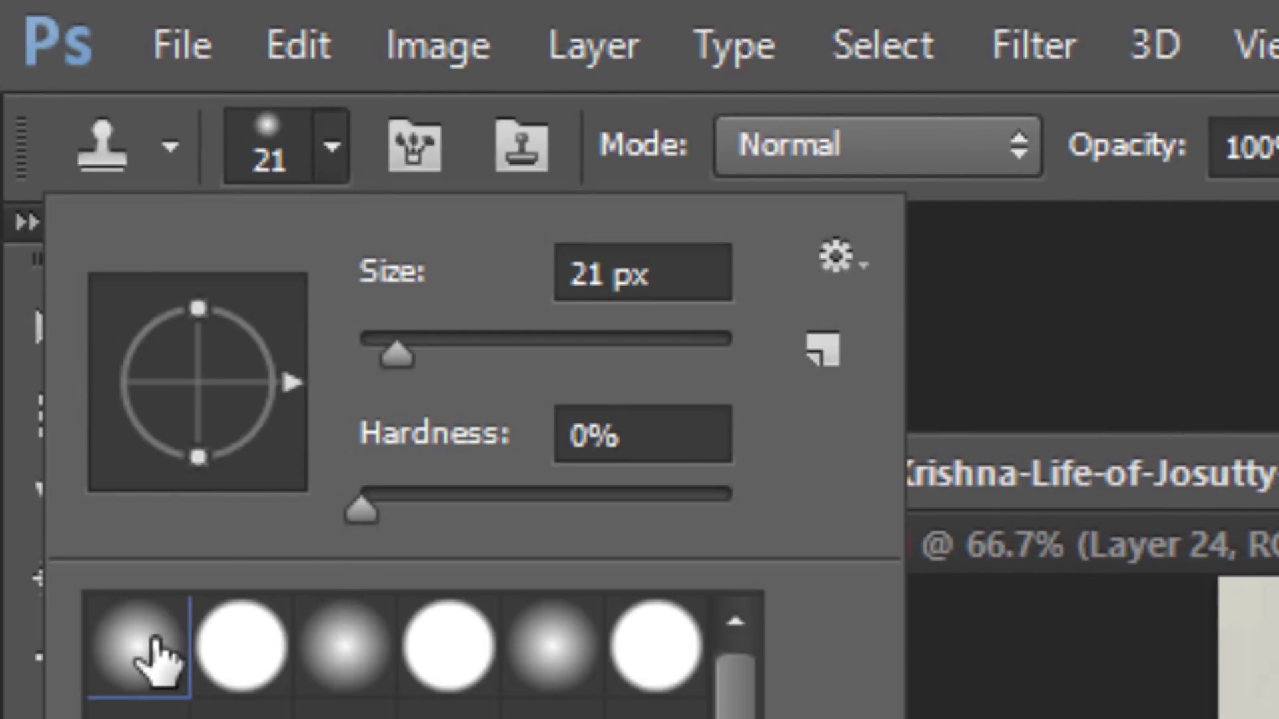
key("Return")
right_click(430, 202)
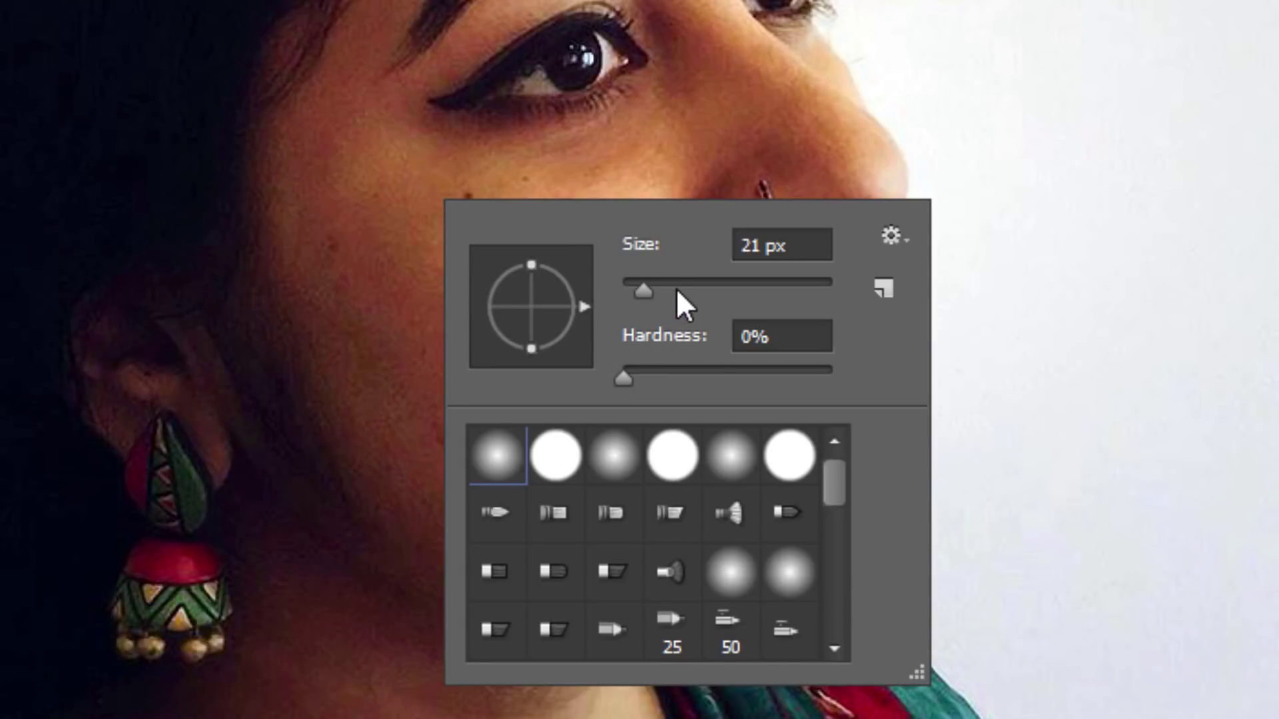
left_click_drag(678, 285, 693, 282)
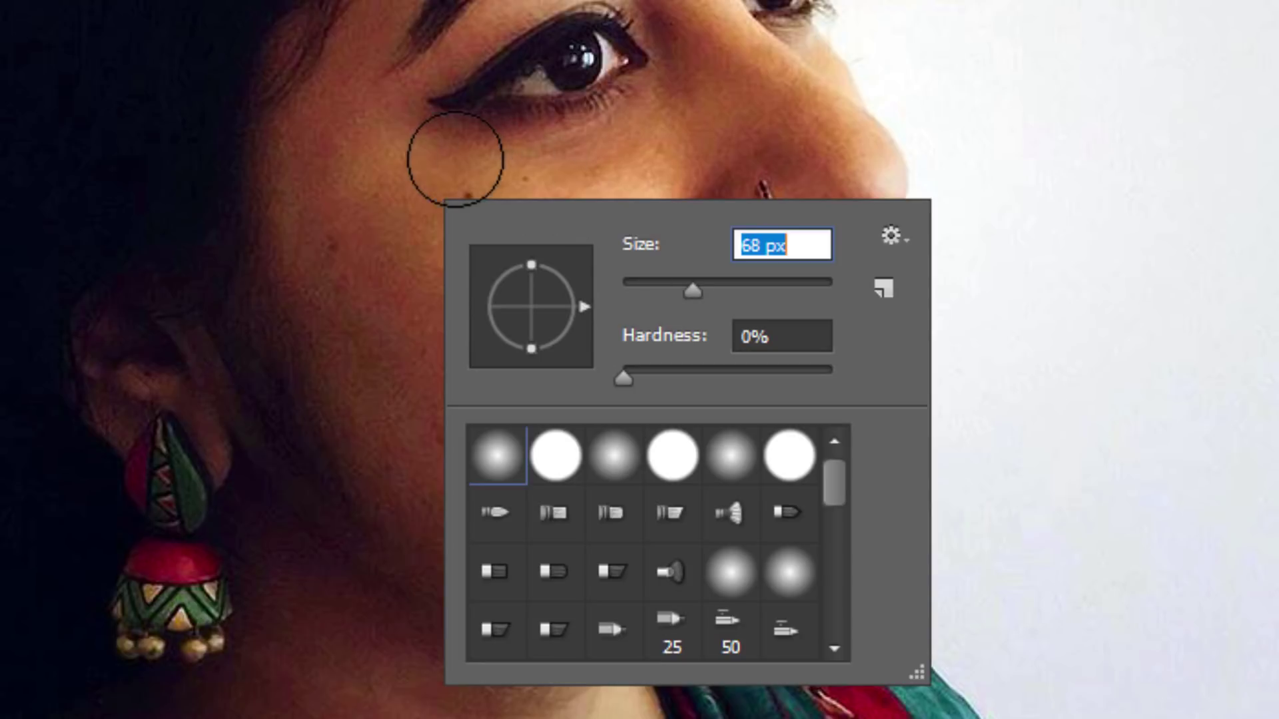
left_click(729, 286)
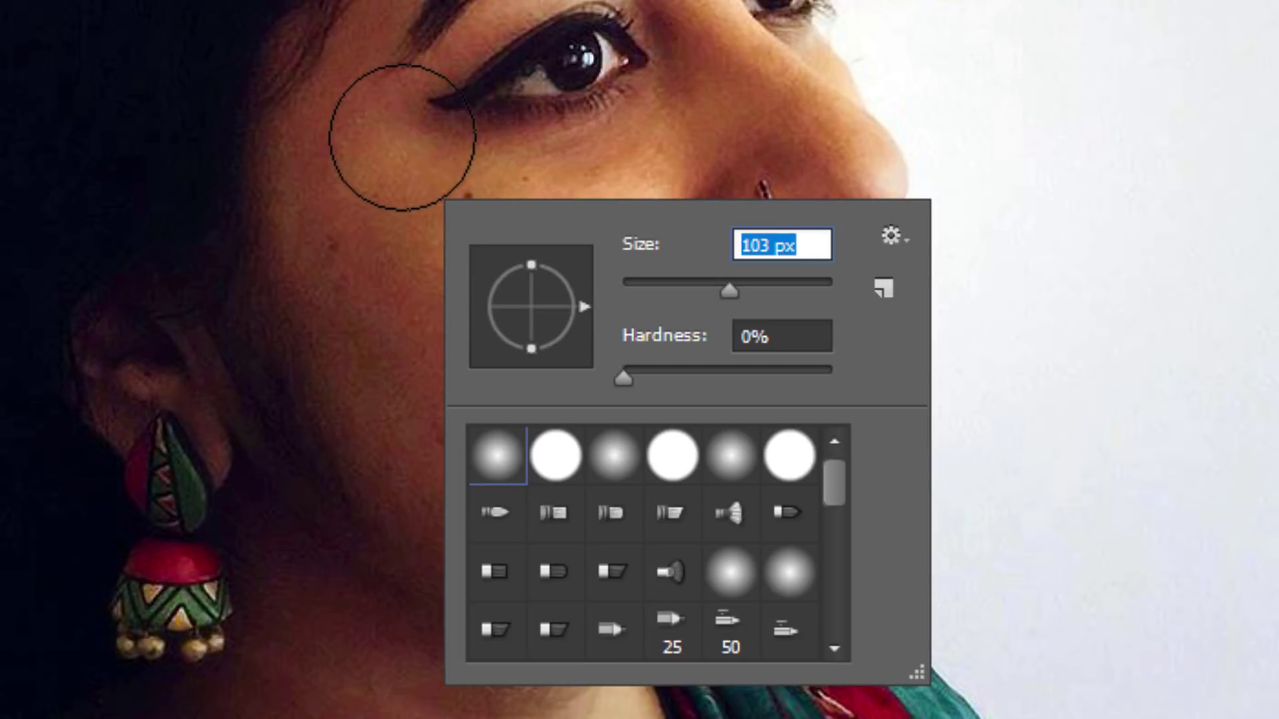
left_click(713, 285)
Sample clean cheek skin and stamp it over the cheek mole
key("Return")
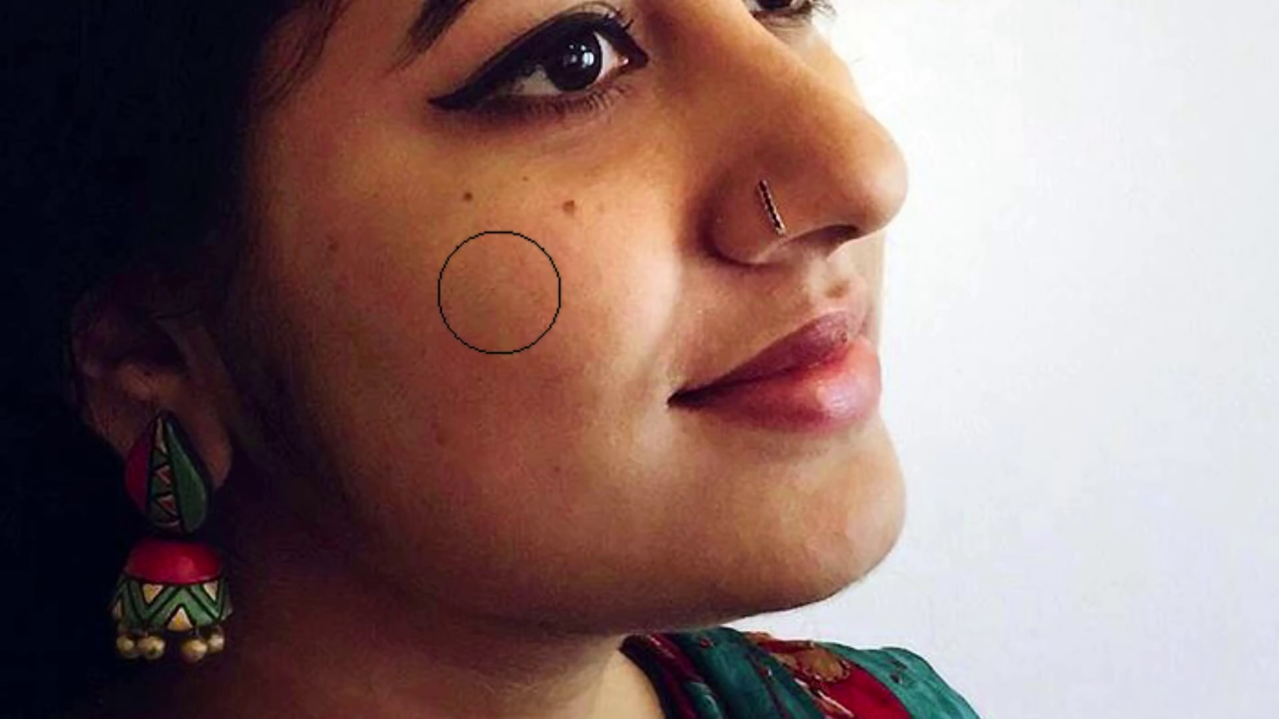
key("alt")
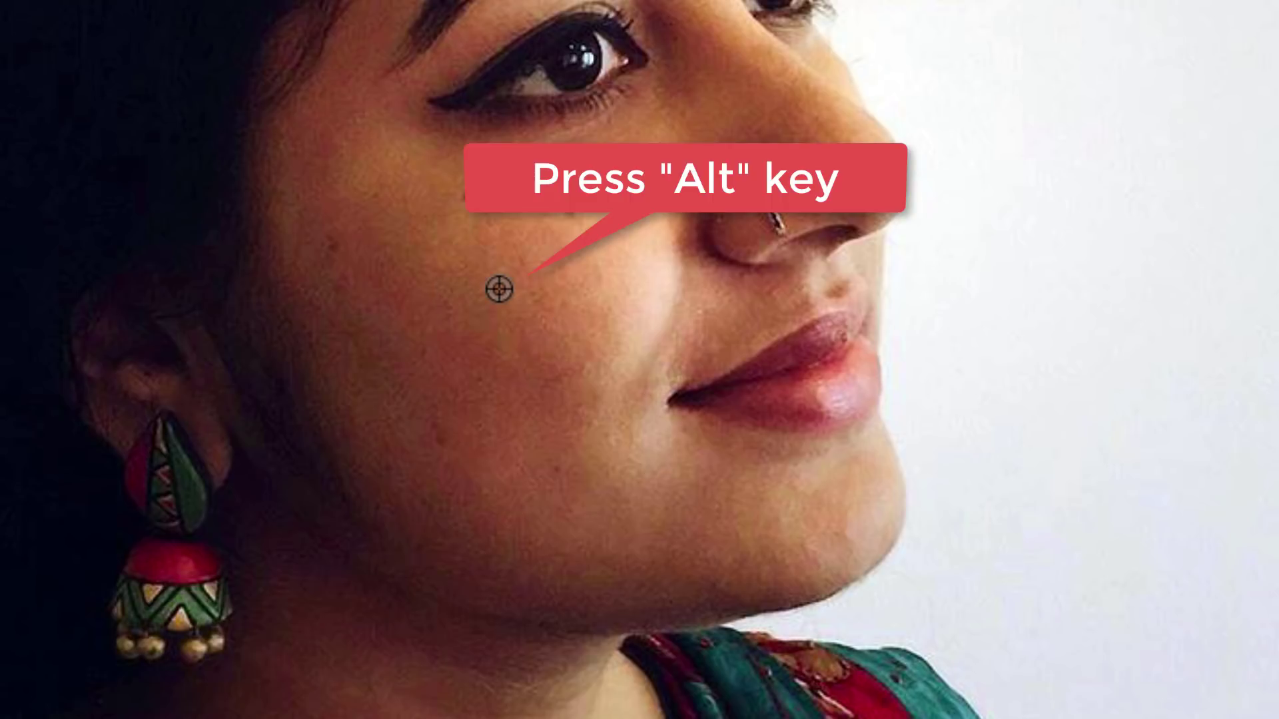
left_click(499, 288, "alt")
key("alt")
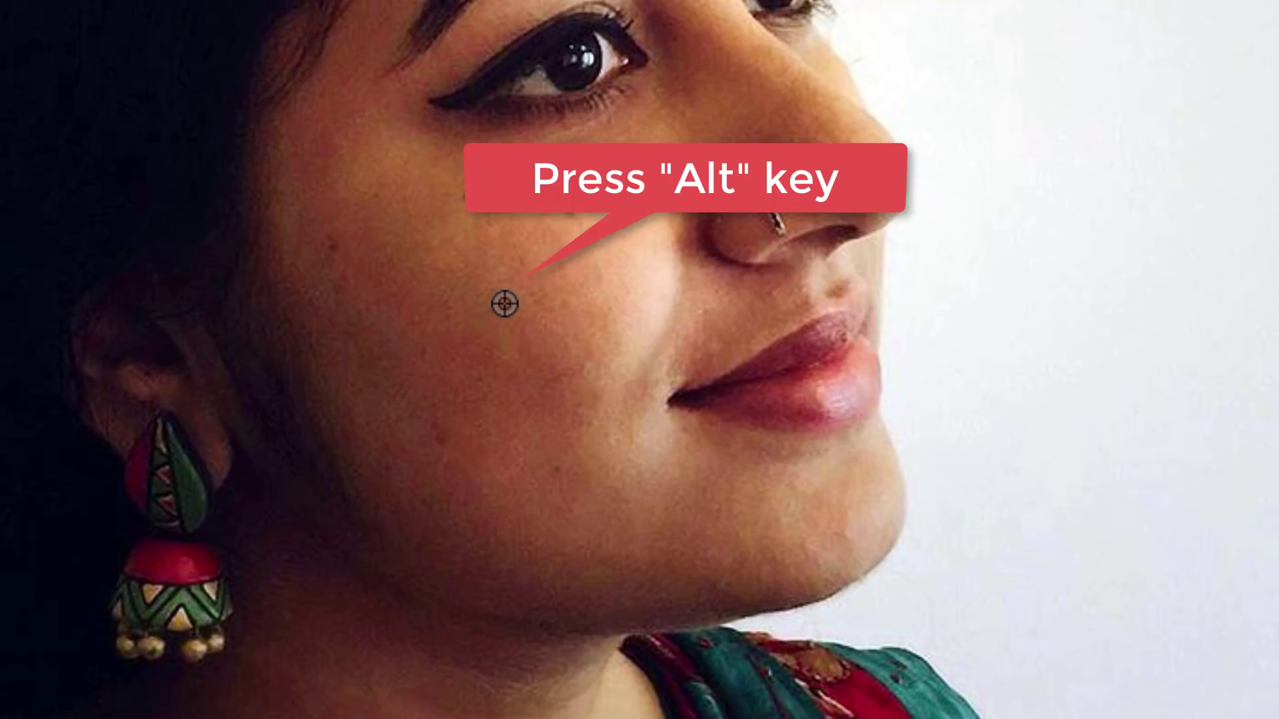
key("alt")
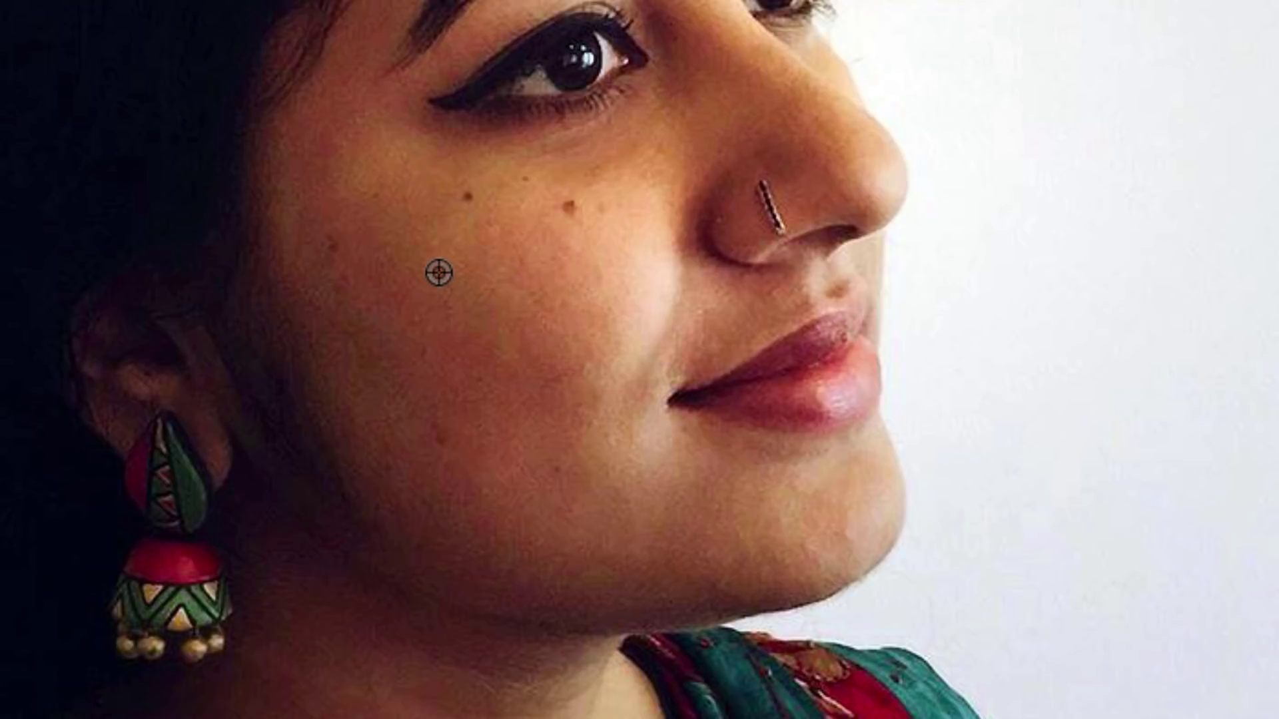
left_click(438, 273, "alt")
left_click(577, 216)
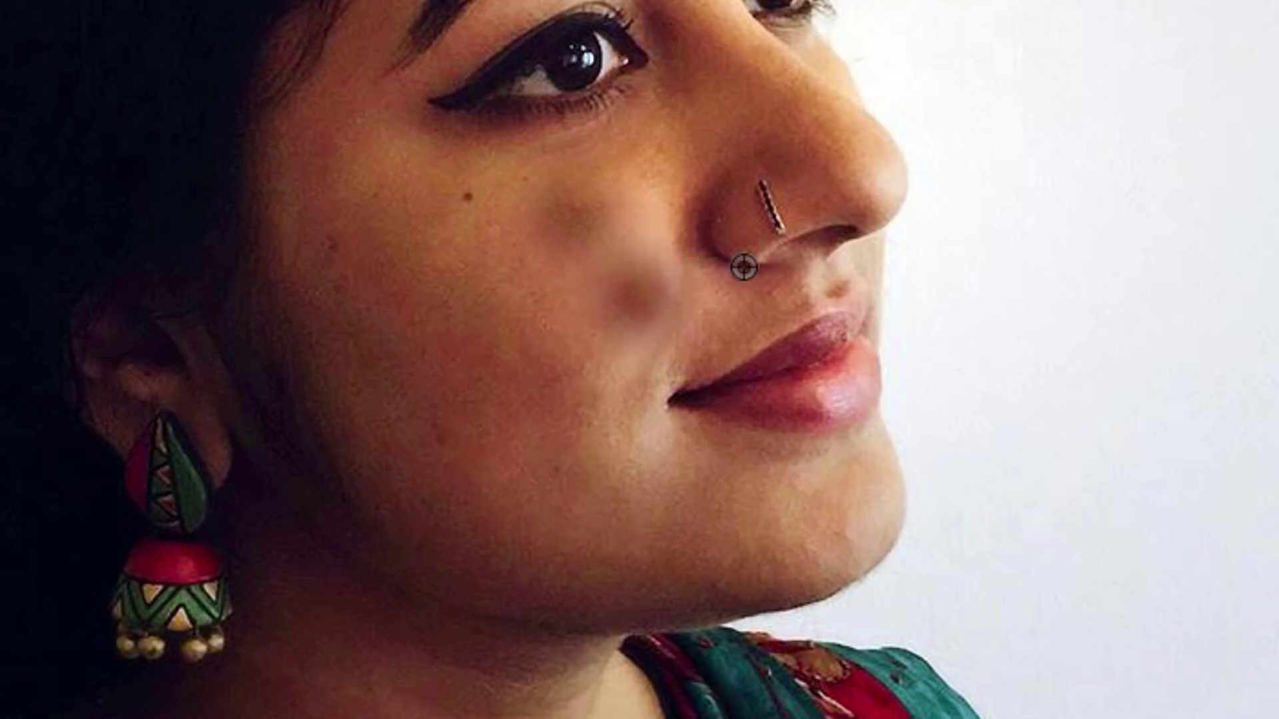
Stamp a white background patch onto the upper cheek, then undo it
left_click(1032, 134, "alt")
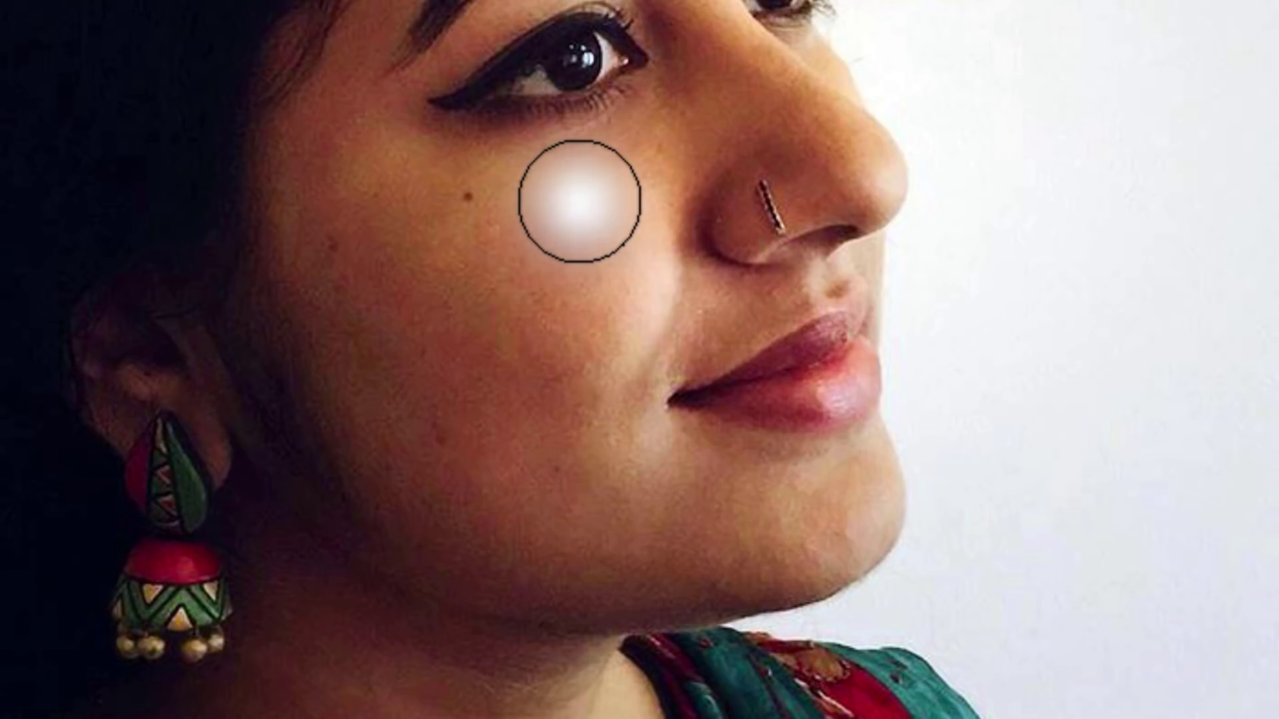
left_click(580, 201)
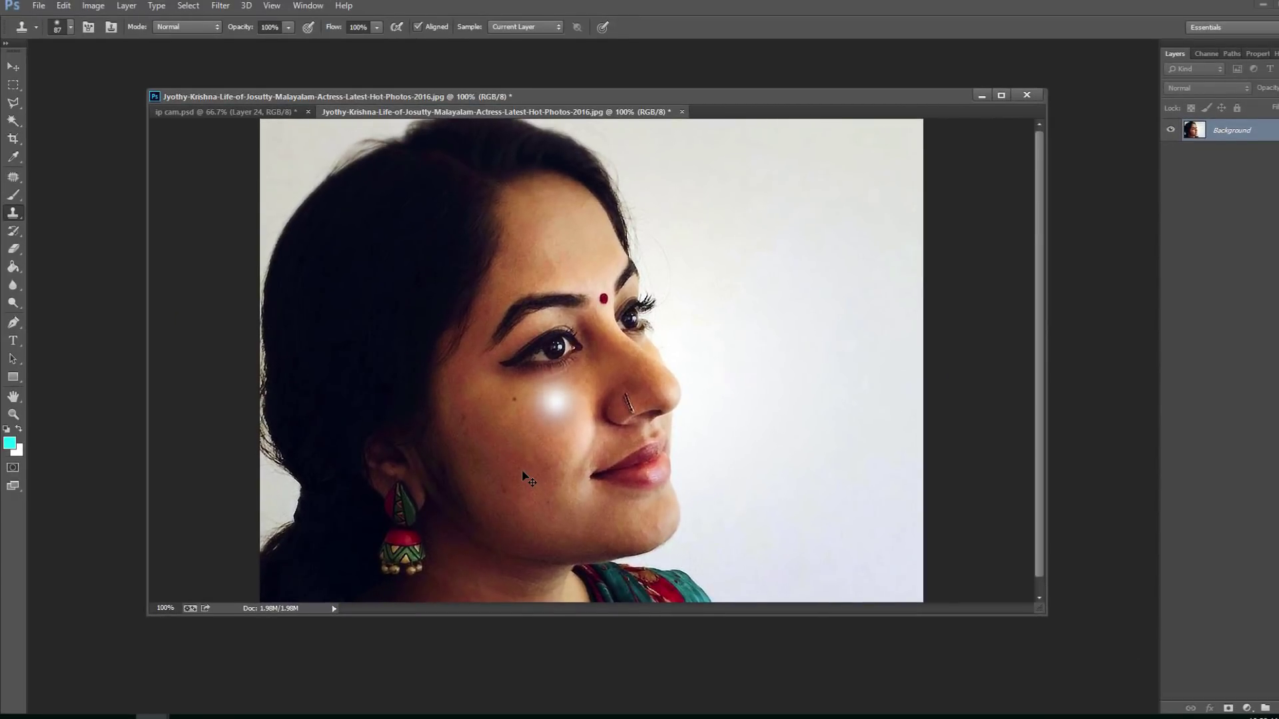
key("ctrl+z")
key("ctrl+alt+z")
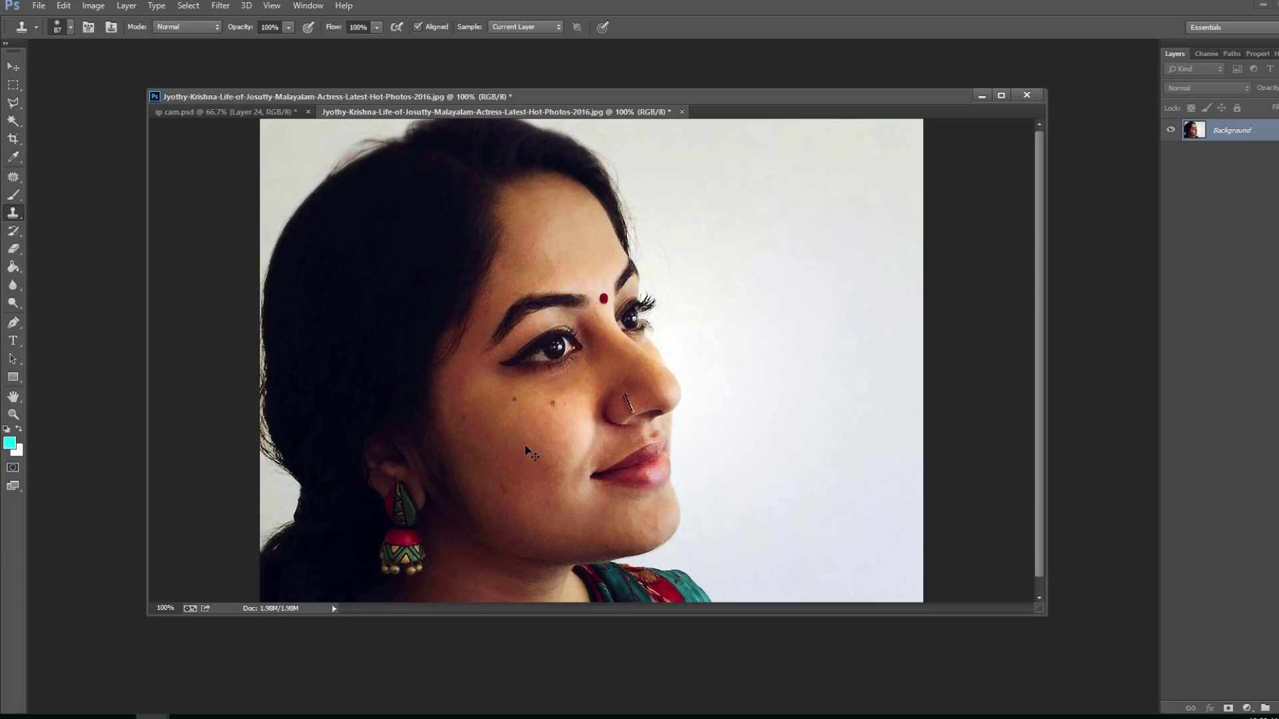
key("ctrl+shift+z")
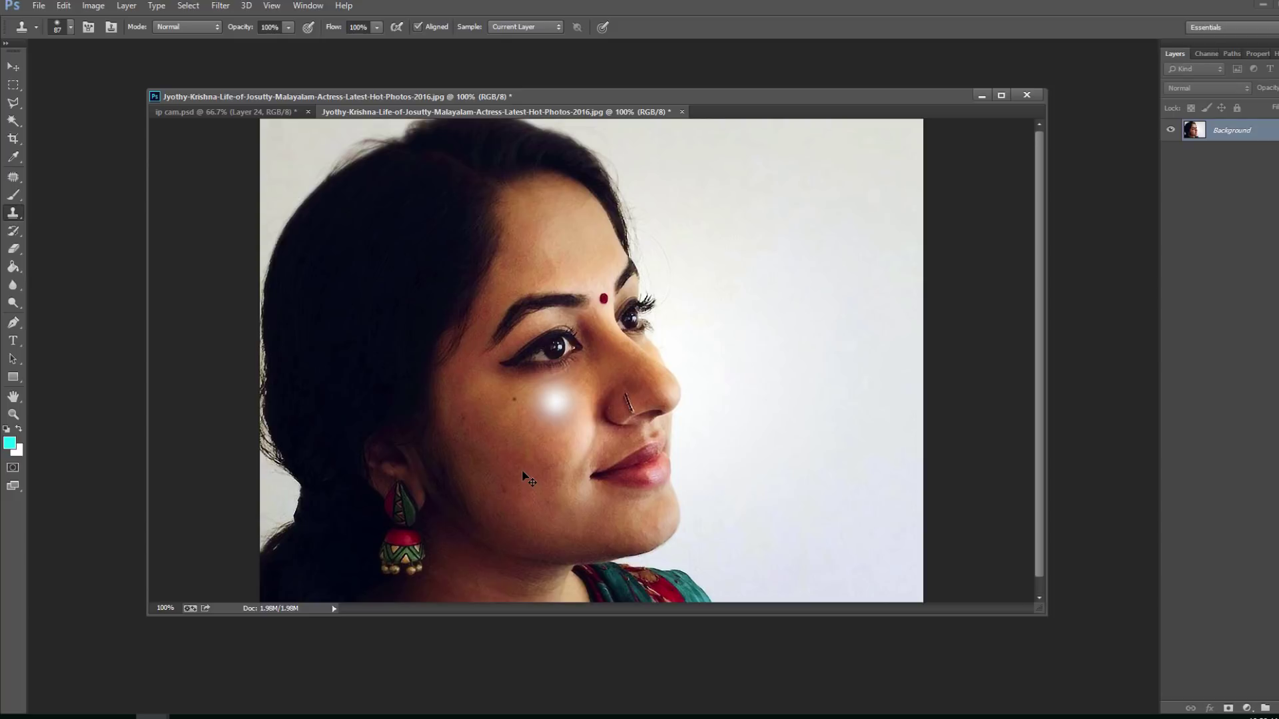
key("ctrl+z")
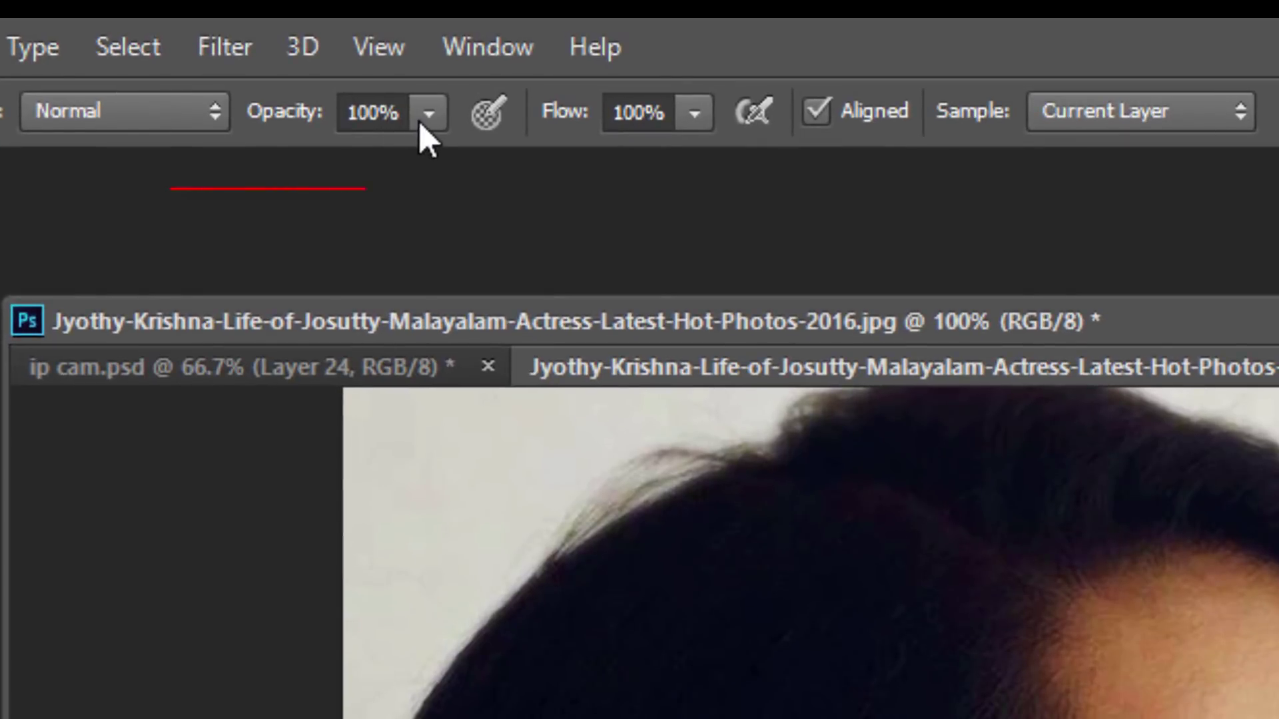
Lower the Clone Stamp opacity to 30% and flow to 34%
left_click(382, 84)
left_click(283, 157)
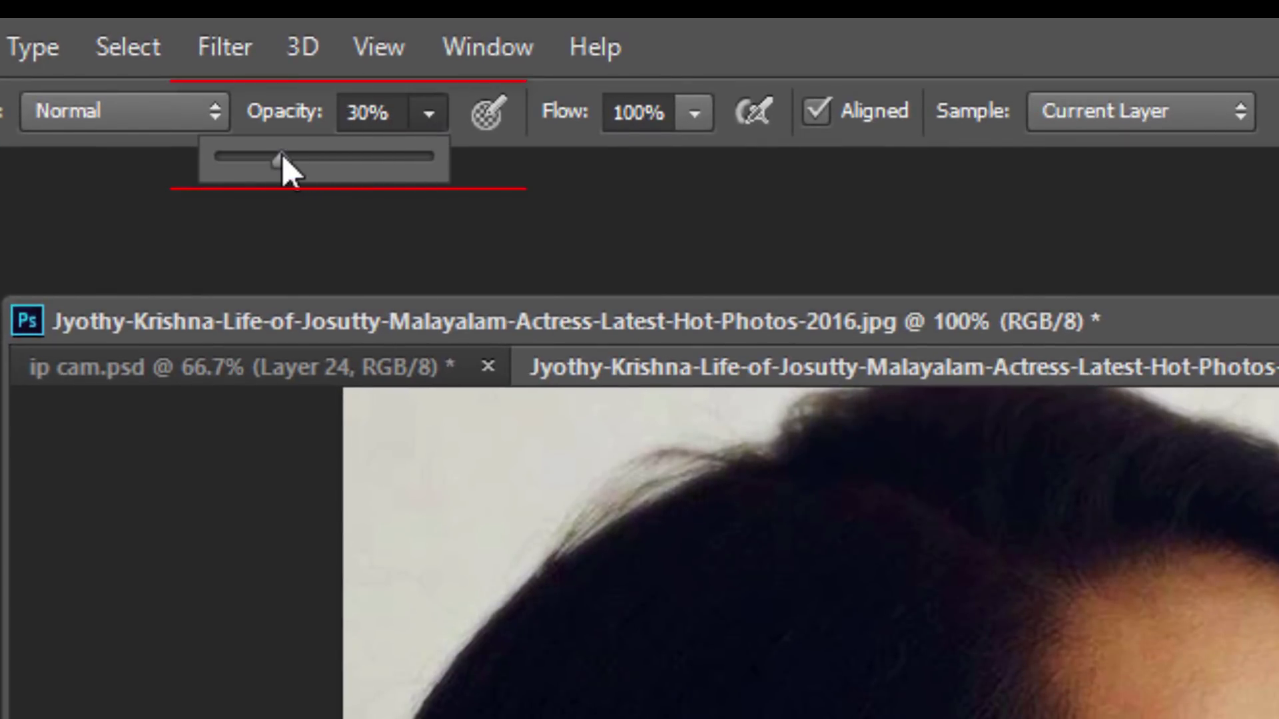
left_click(693, 115)
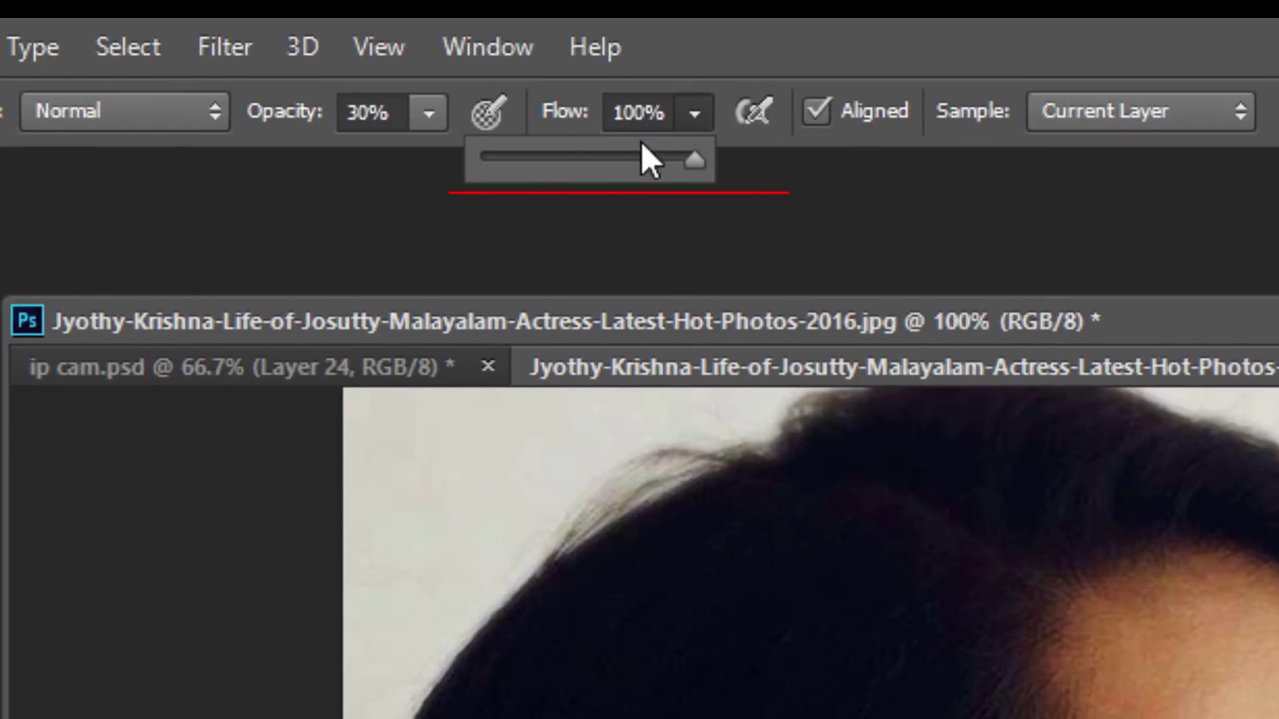
left_click(539, 158)
left_click(555, 158)
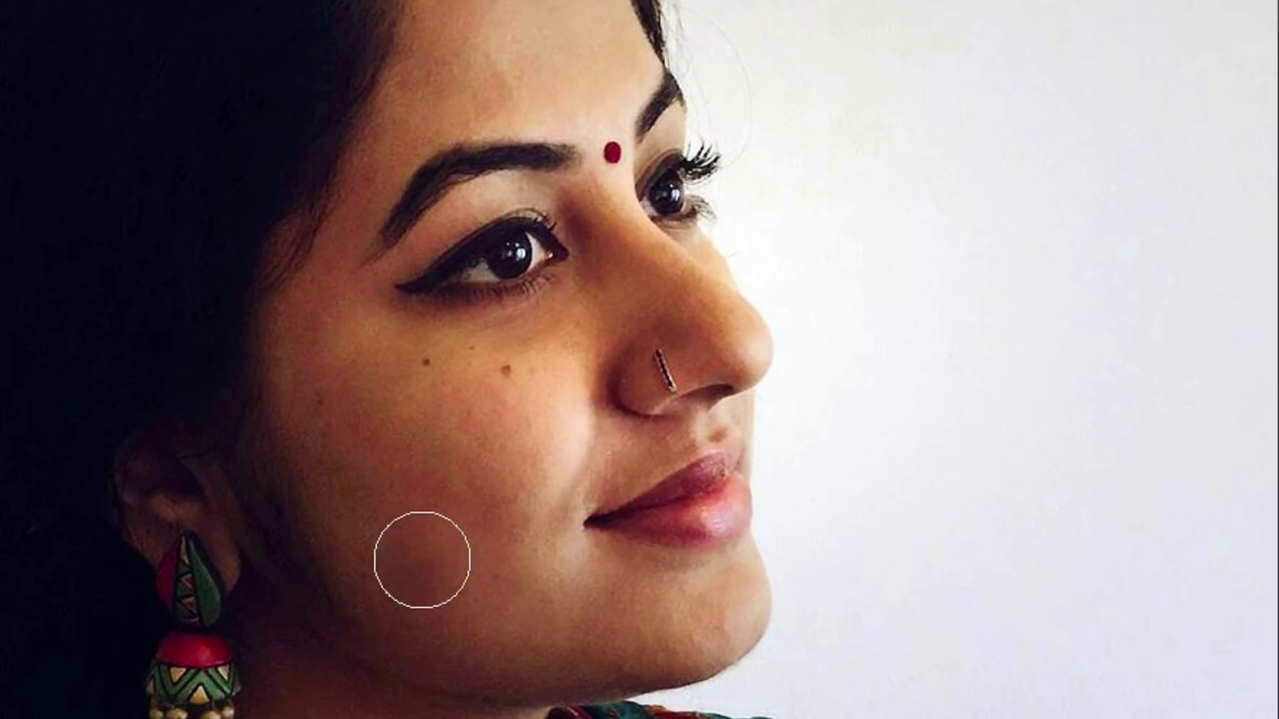
Sample clean cheek and forehead skin as clone sources, shrinking the brush
key("alt")
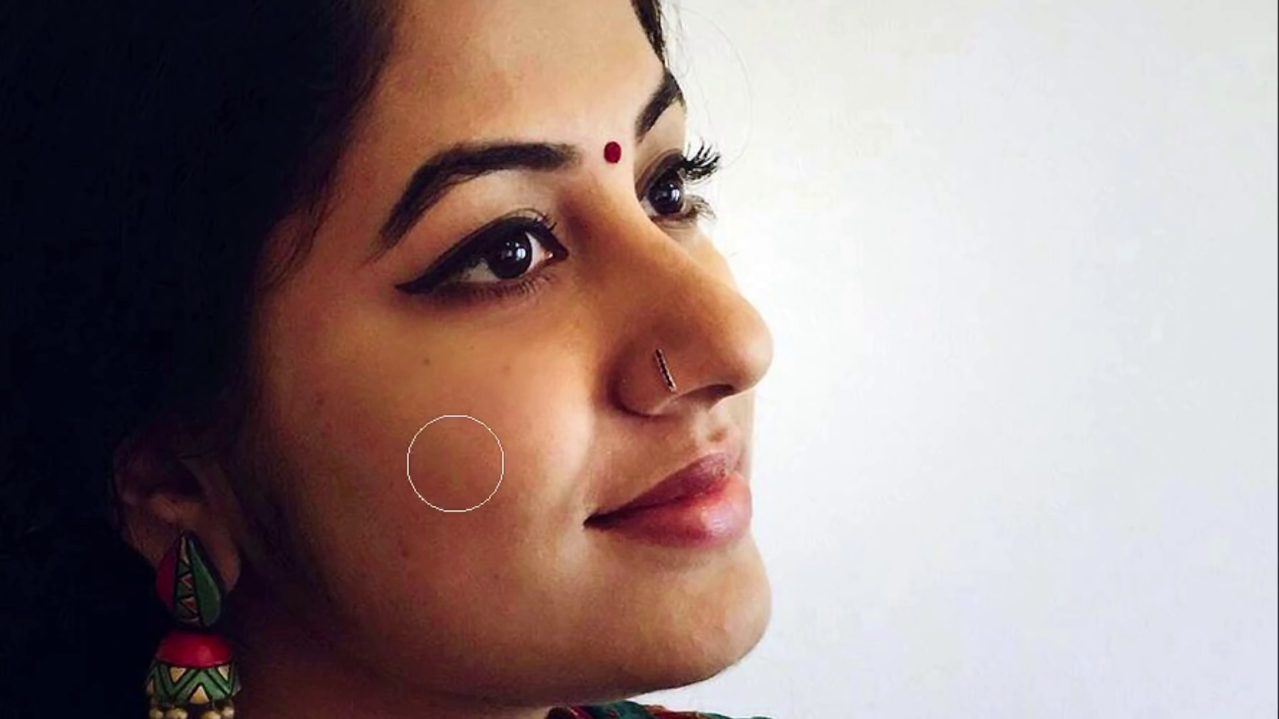
right_click(490, 377)
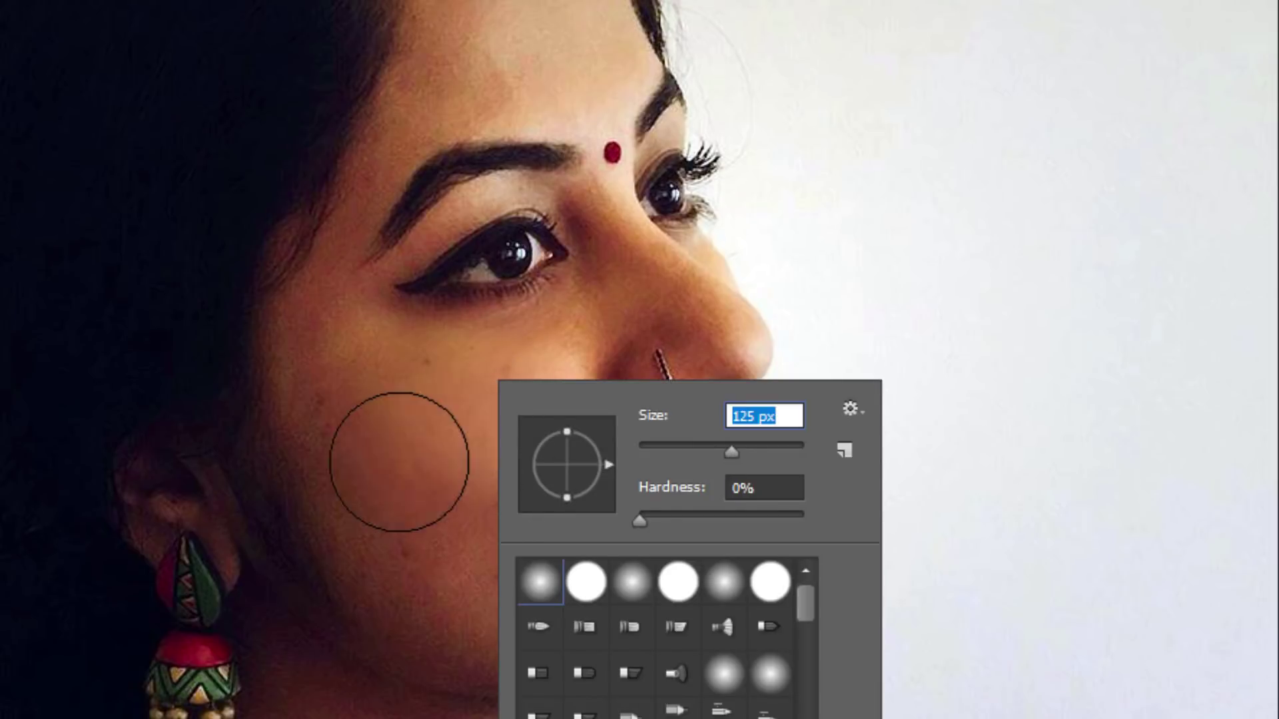
key("Return")
left_click(430, 532, "alt")
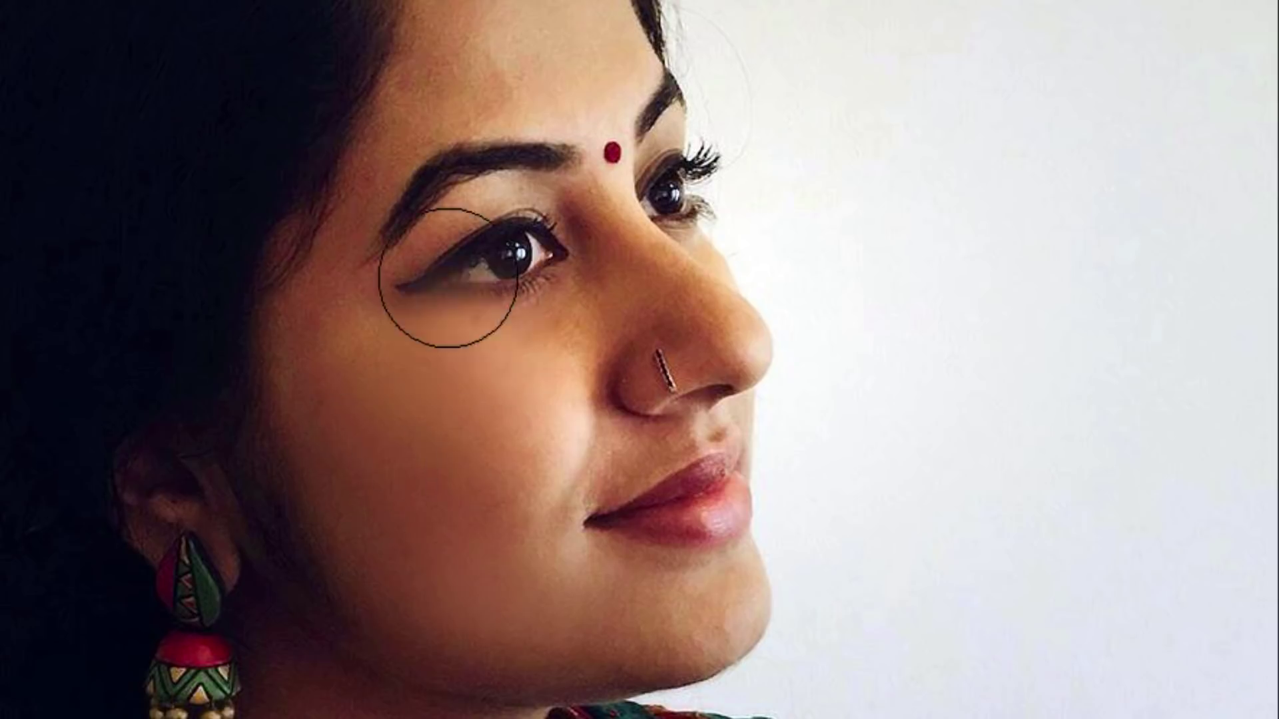
left_click(557, 26, "alt")
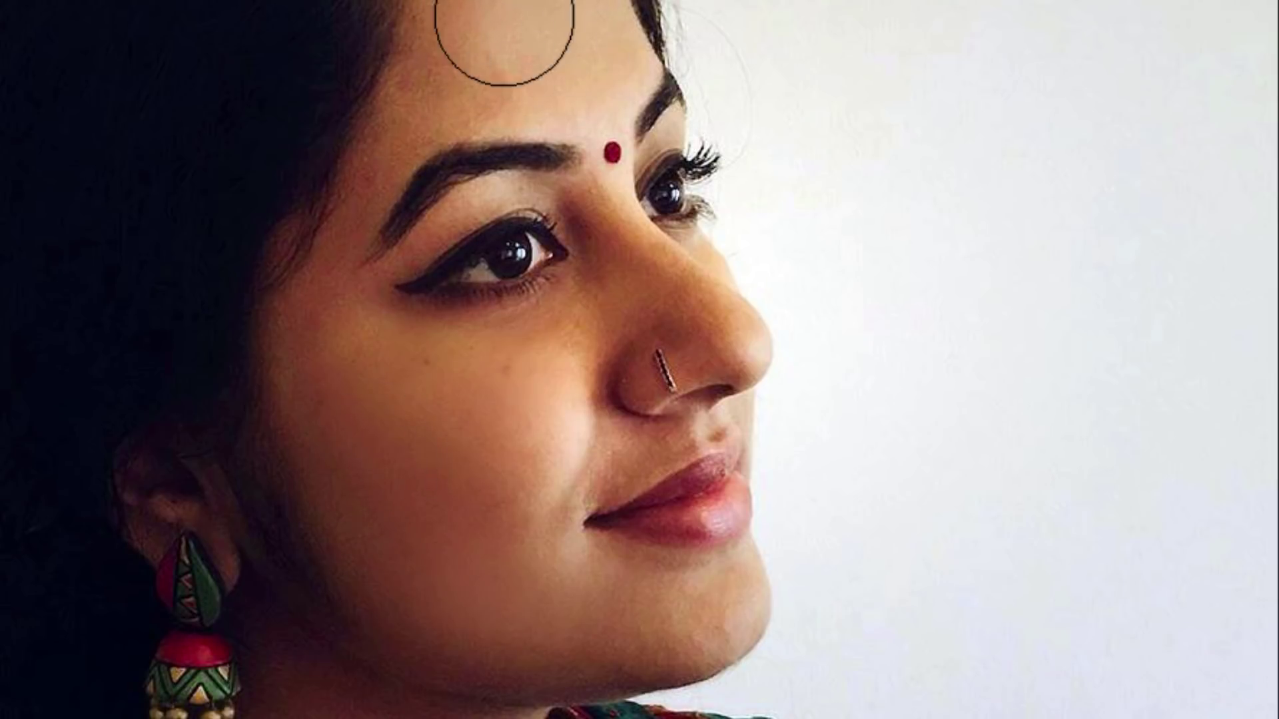
key("bracketleft")
key("bracketleft")
key("bracketleft")
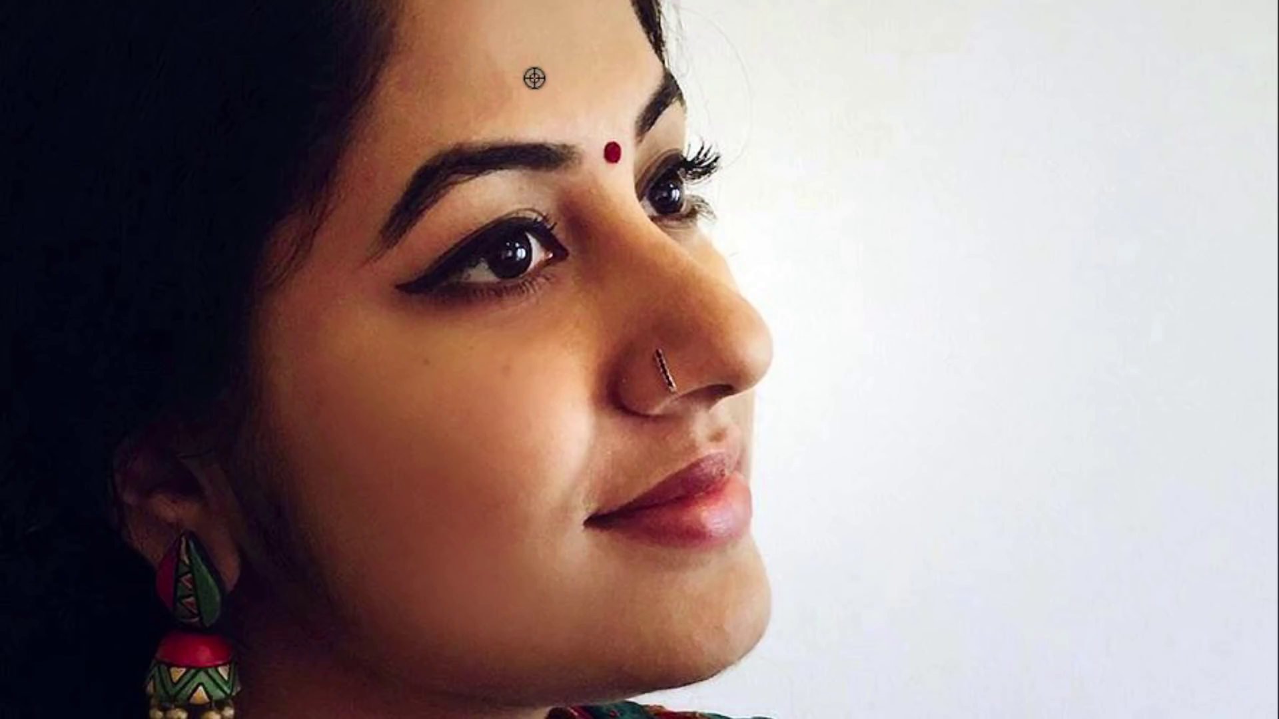
left_click(413, 111, "alt")
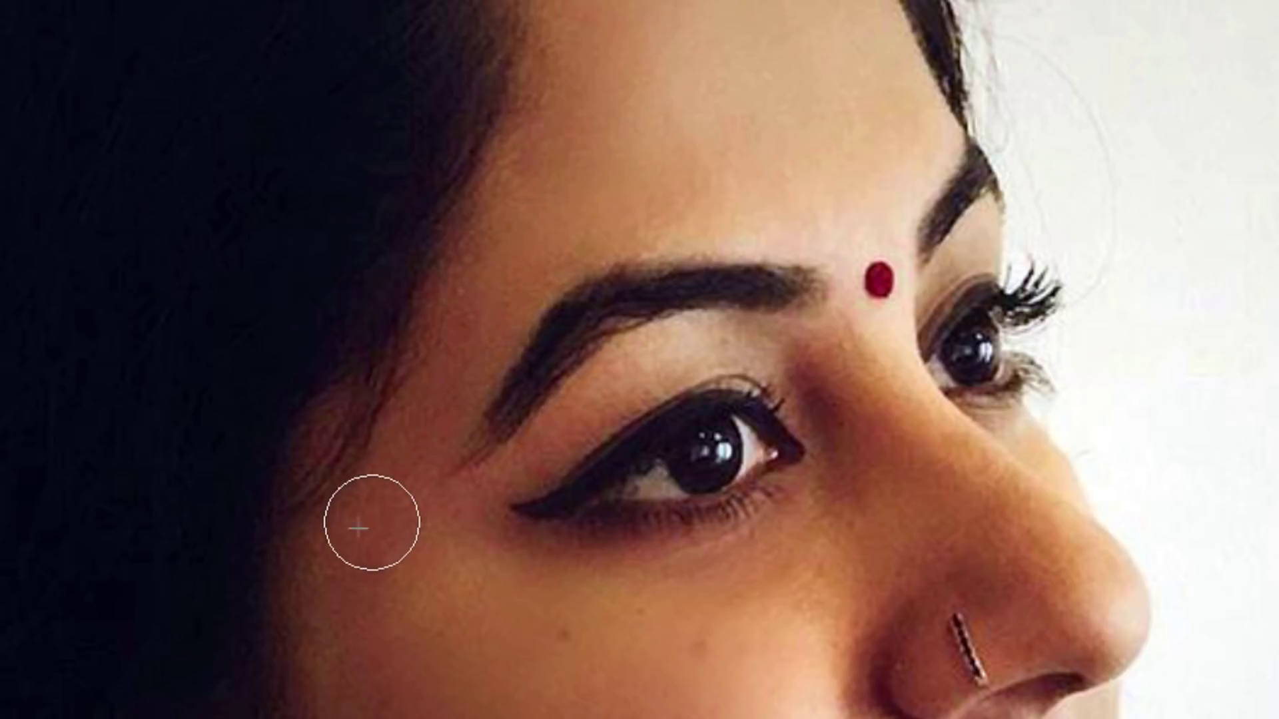
Clone over two cheek spots, enlarge the brush to 71 px, and sample skin beside the nose
left_click(398, 504, "alt")
left_click(471, 573)
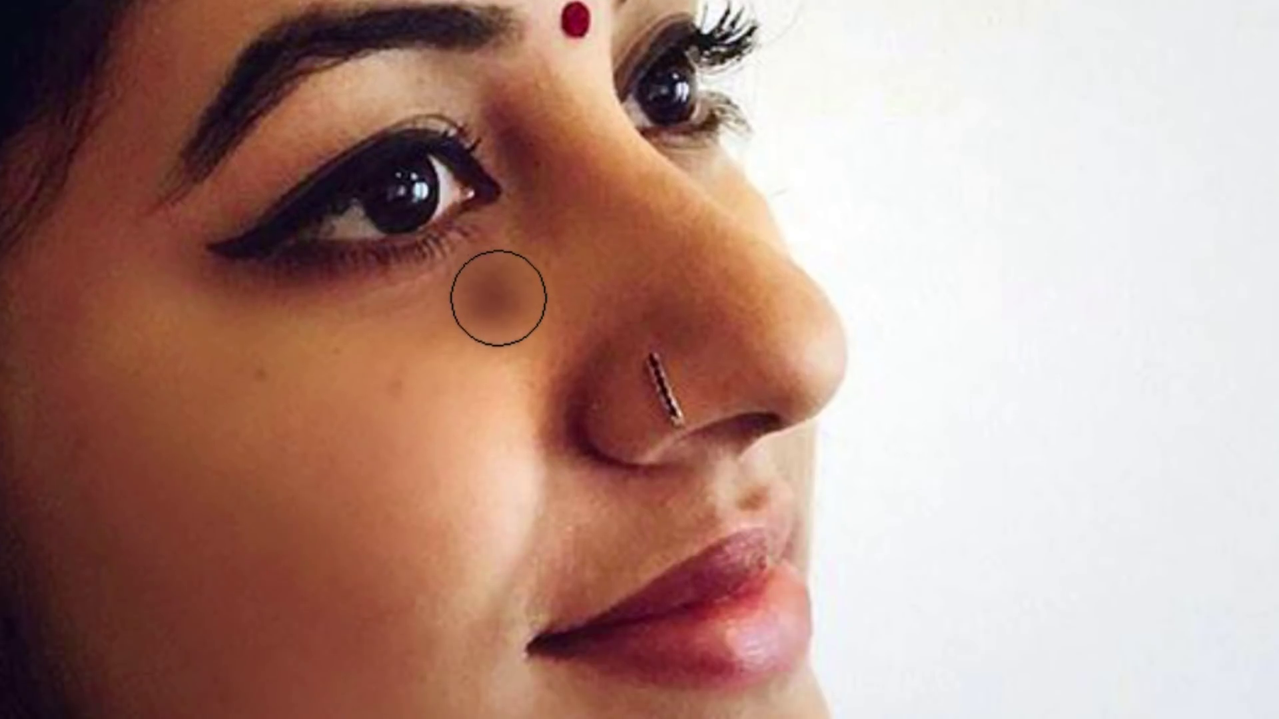
right_click(497, 294)
left_click_drag(686, 365, 708, 369)
key("Return")
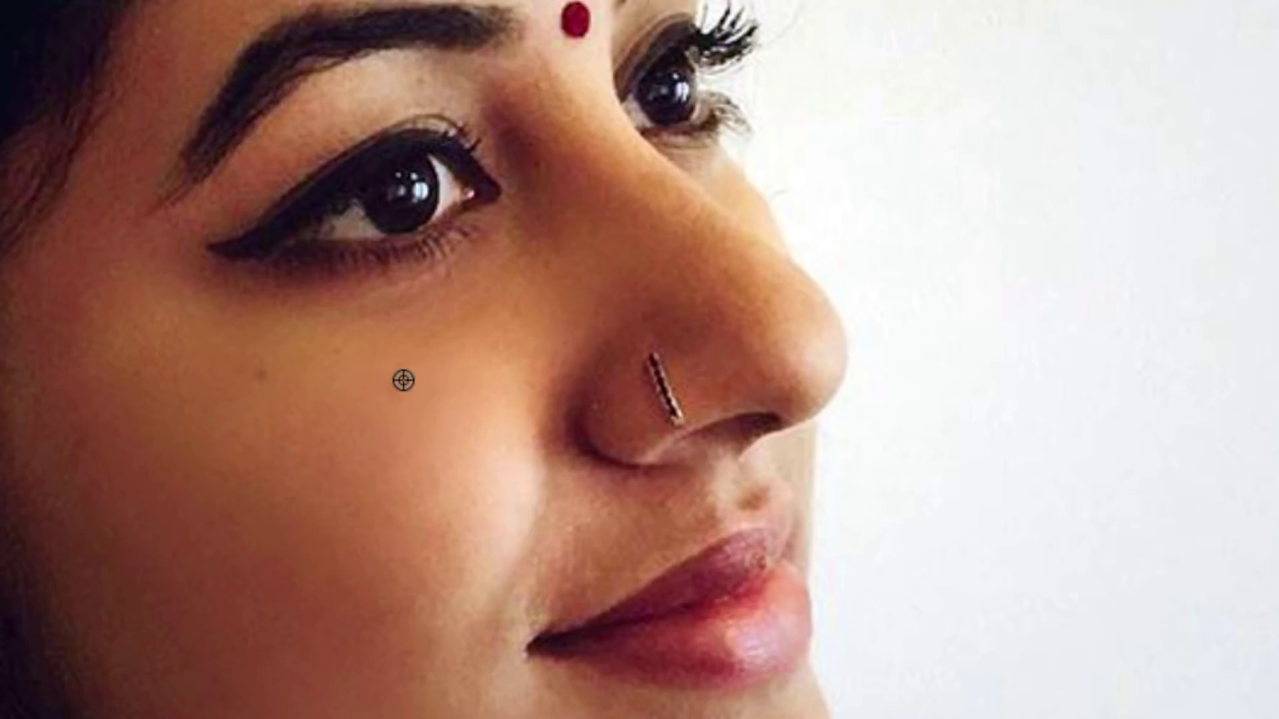
left_click(273, 394, "alt")
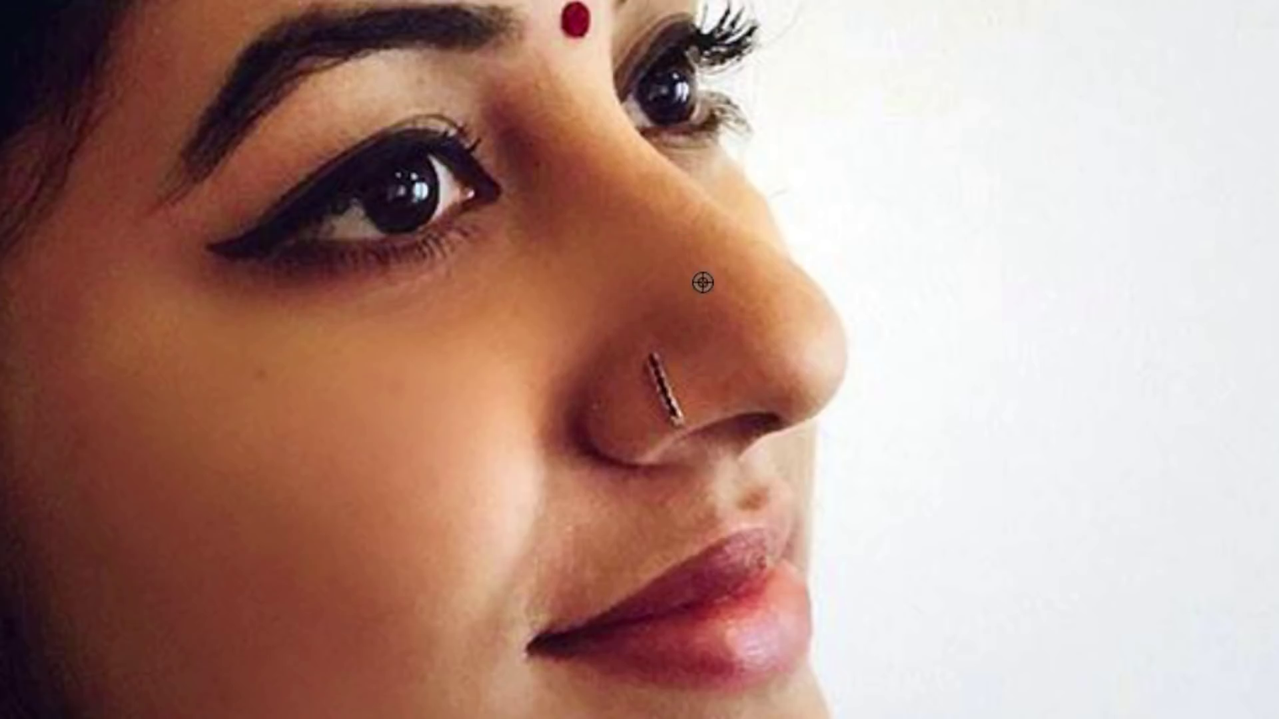
left_click_drag(633, 469, 525, 111)
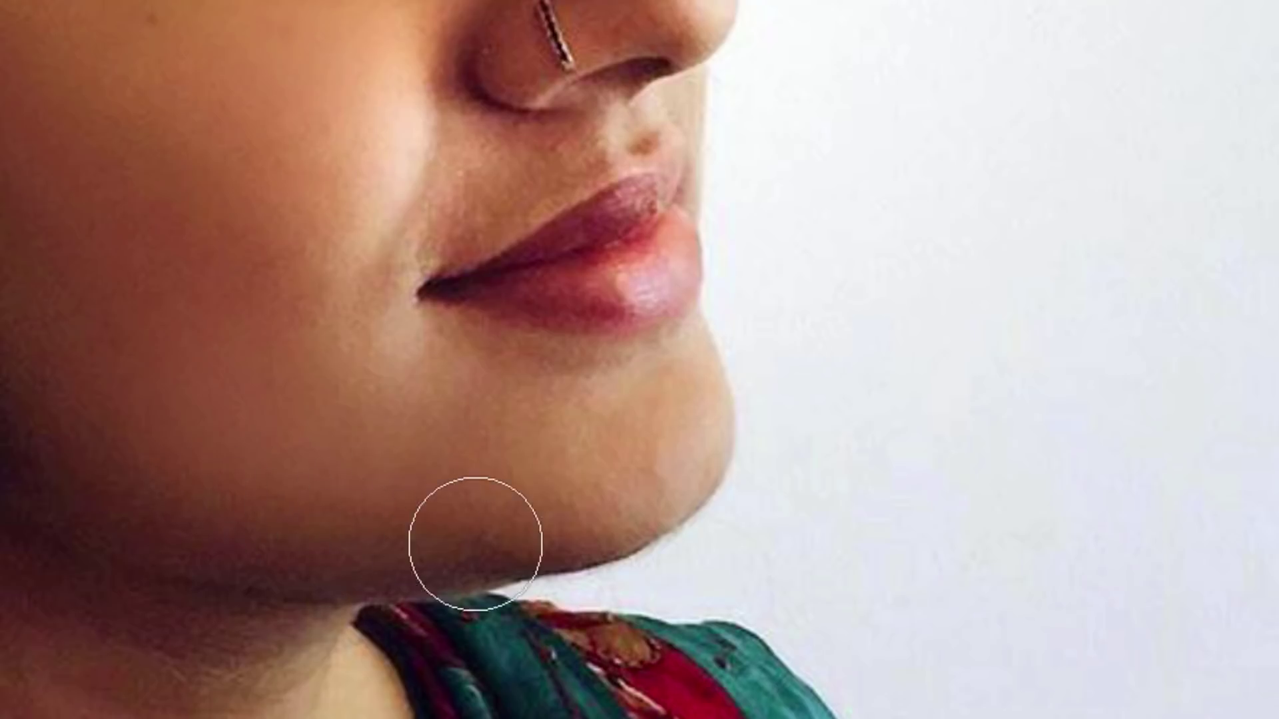
Shrink the brush to about 30 px and clone over the spot above the upper lip
left_click_drag(453, 360, 866, 360)
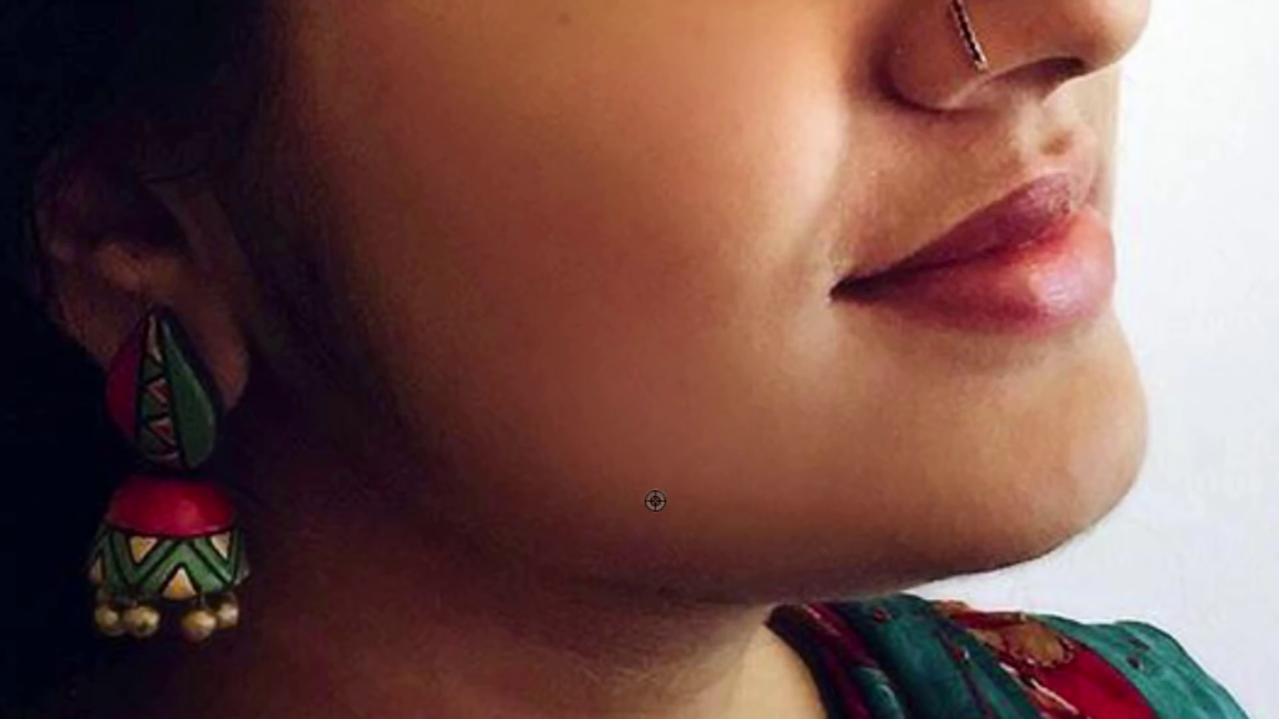
left_click_drag(685, 208, 326, 449)
right_click(572, 441)
key("bracketleft")
key("bracketleft")
key("bracketleft")
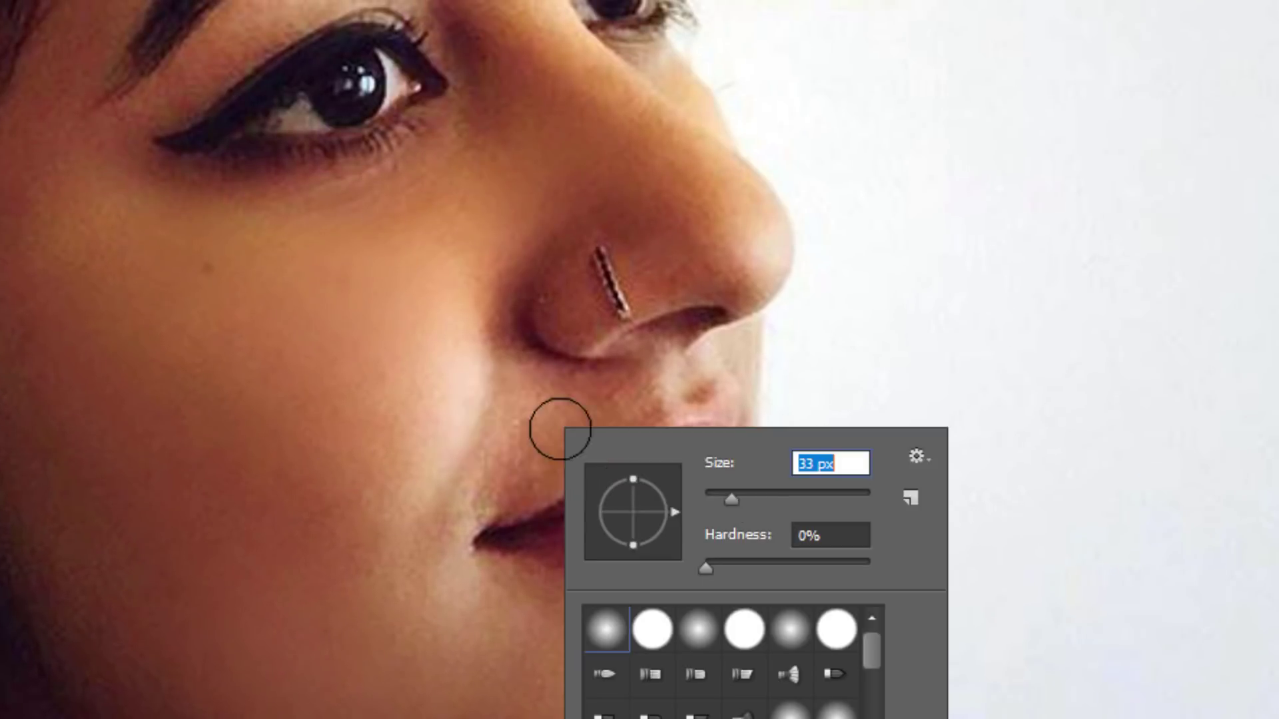
key("Return")
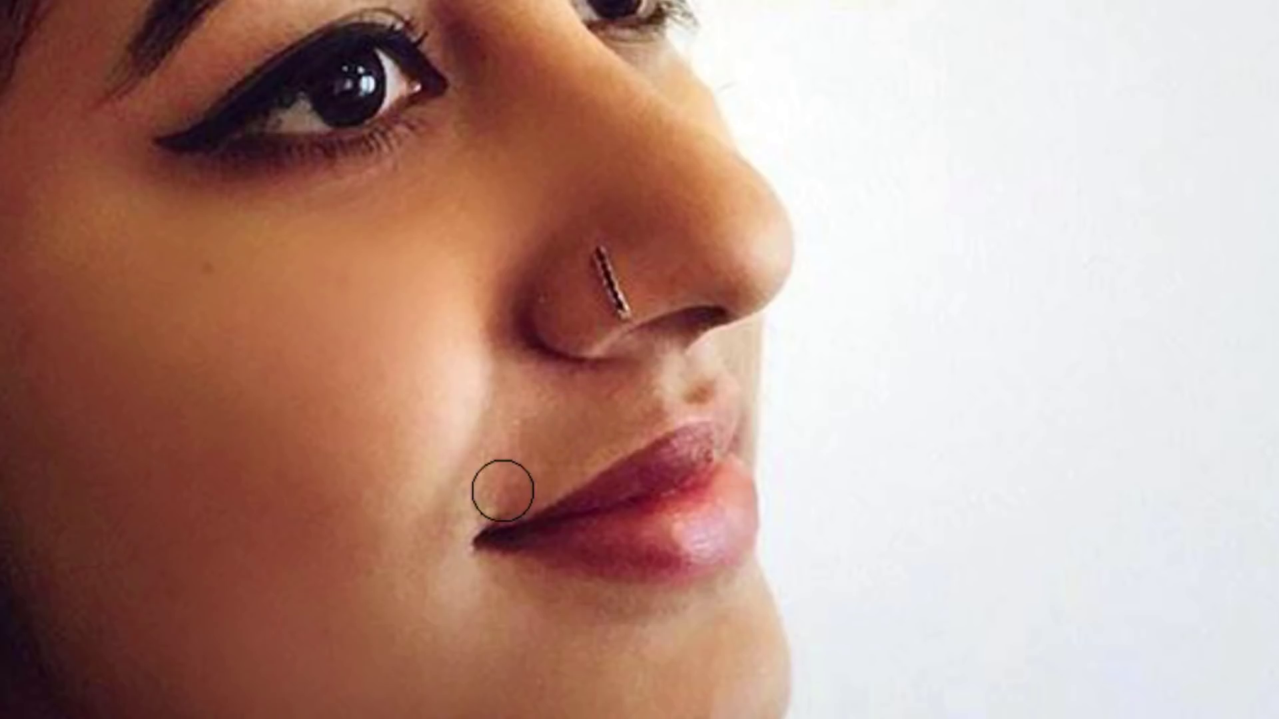
left_click(508, 294, "alt")
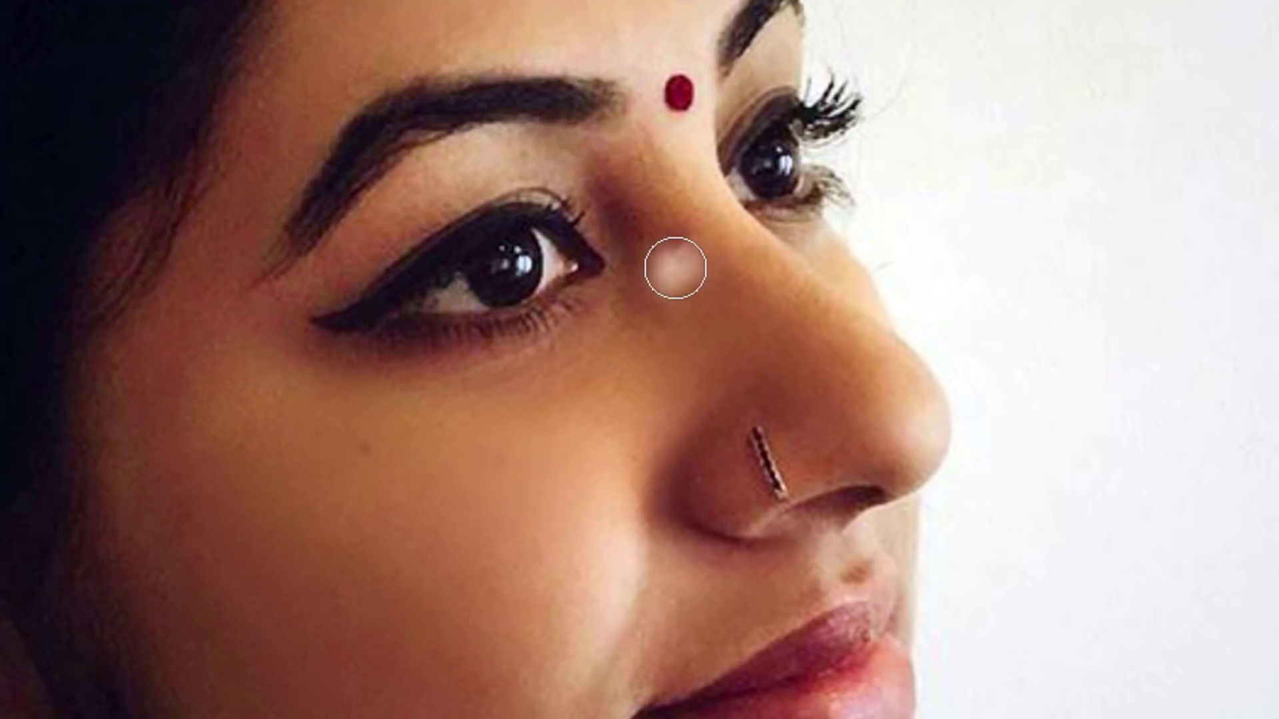
right_click(674, 265)
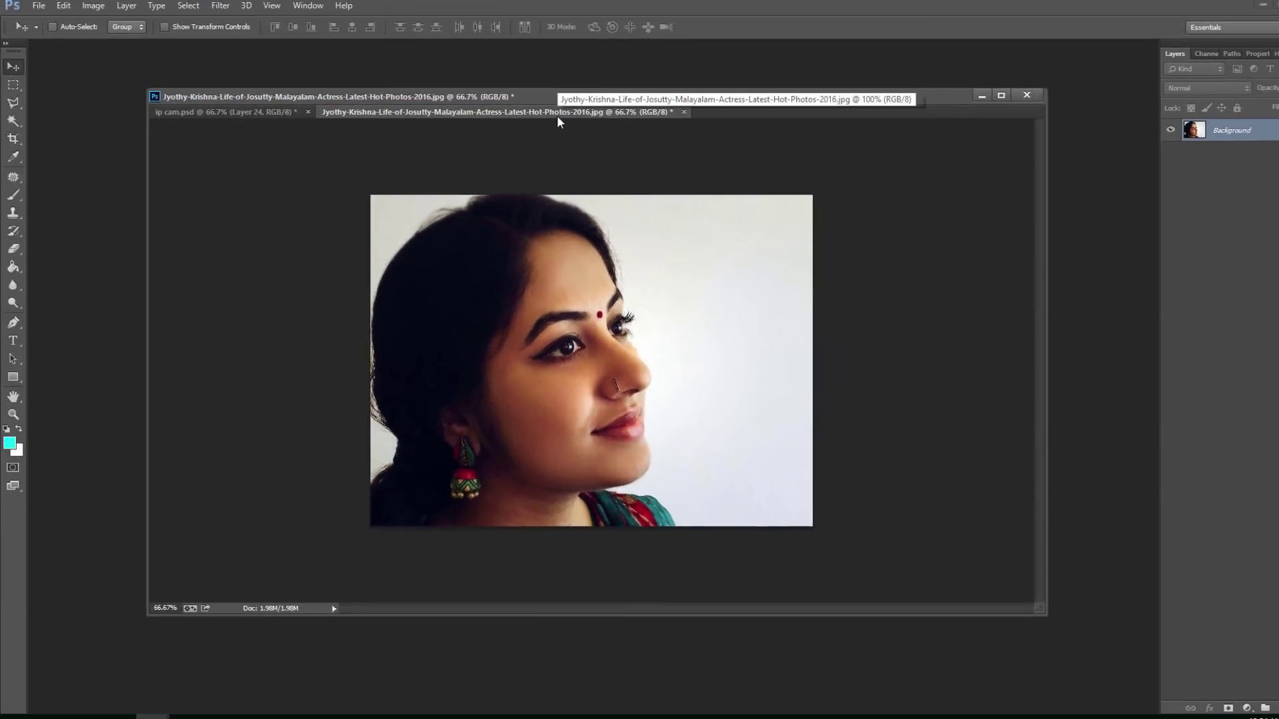
Save the portrait as JPEG 'work' at quality 12 and show a full-screen before/after comparison
left_click(38, 7)
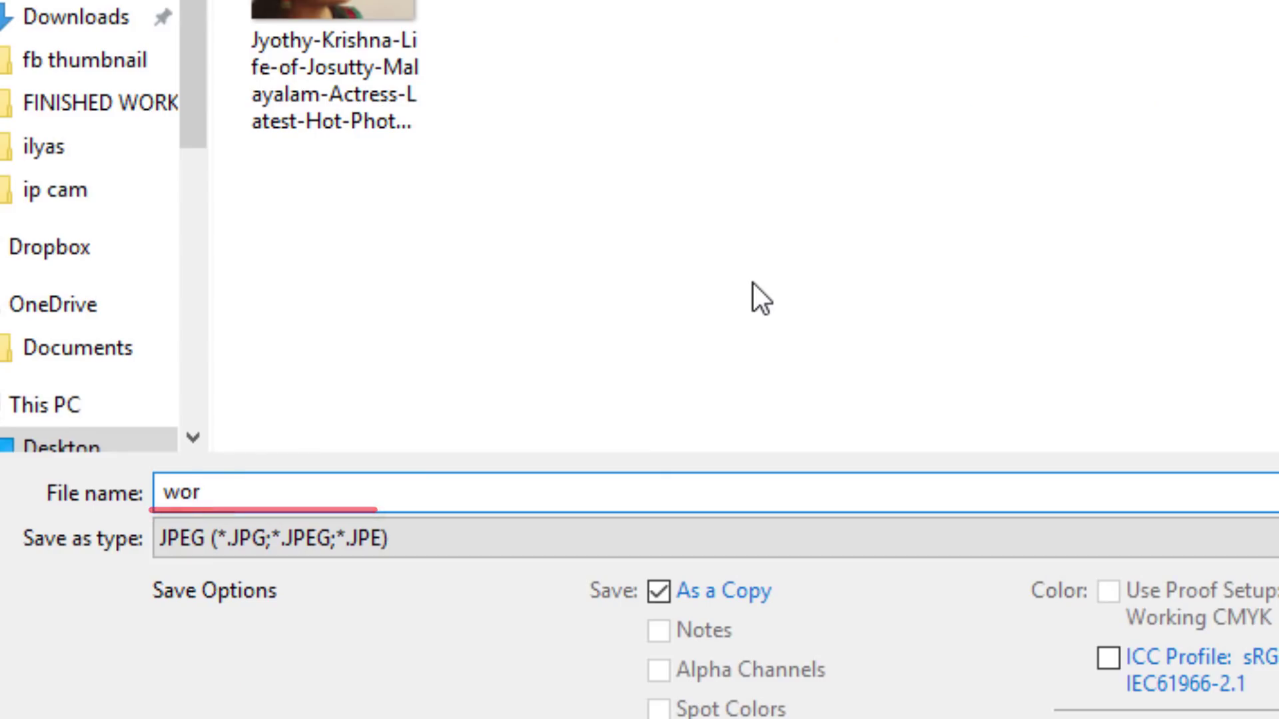
type("k")
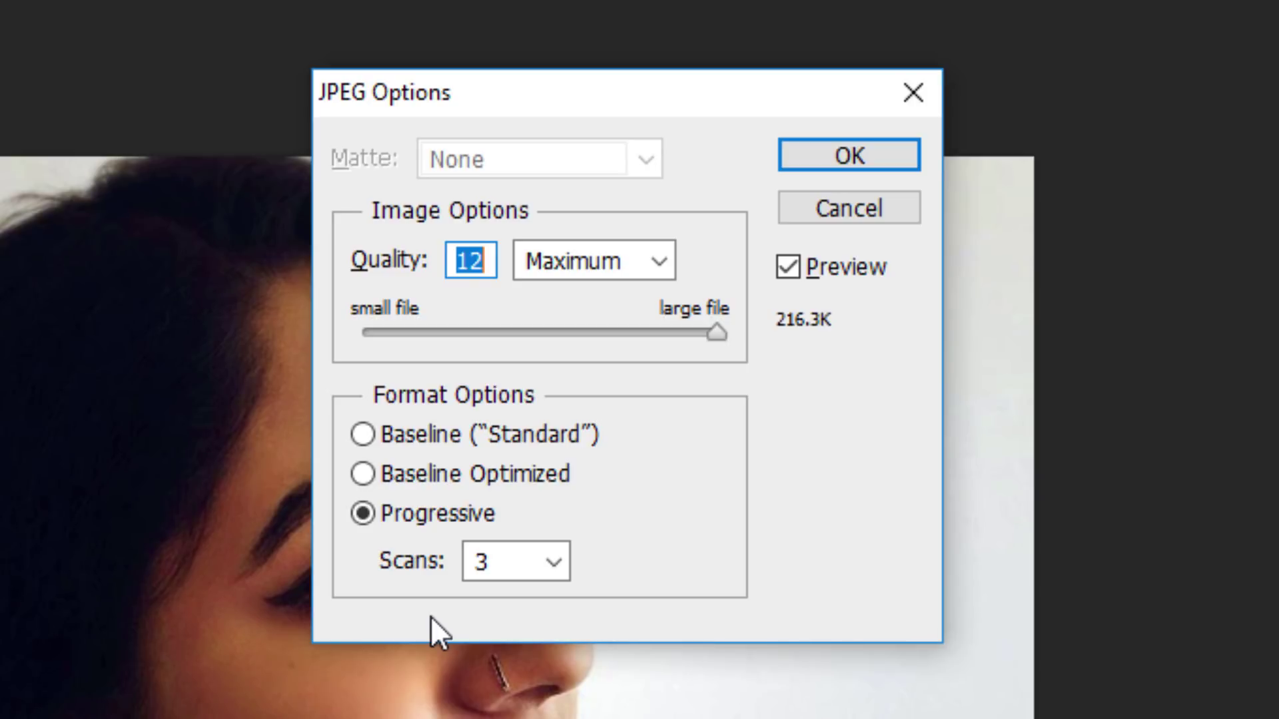
key("f")
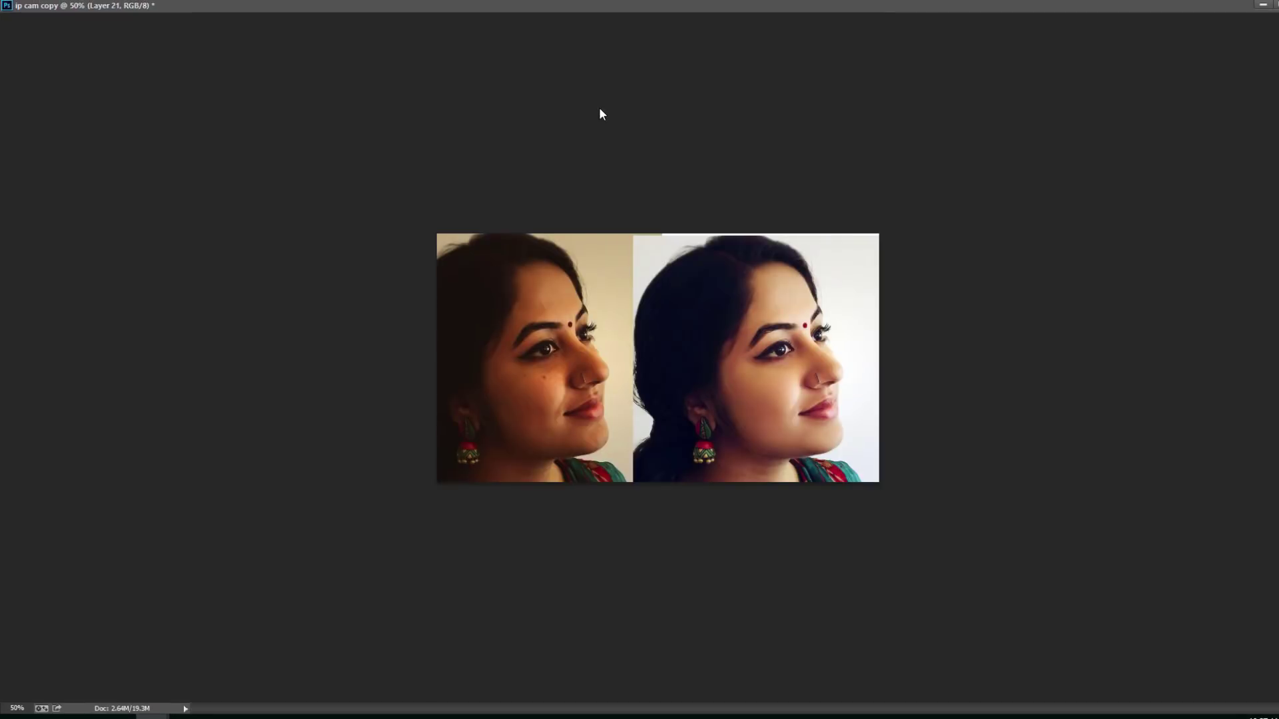
key("ctrl+0")
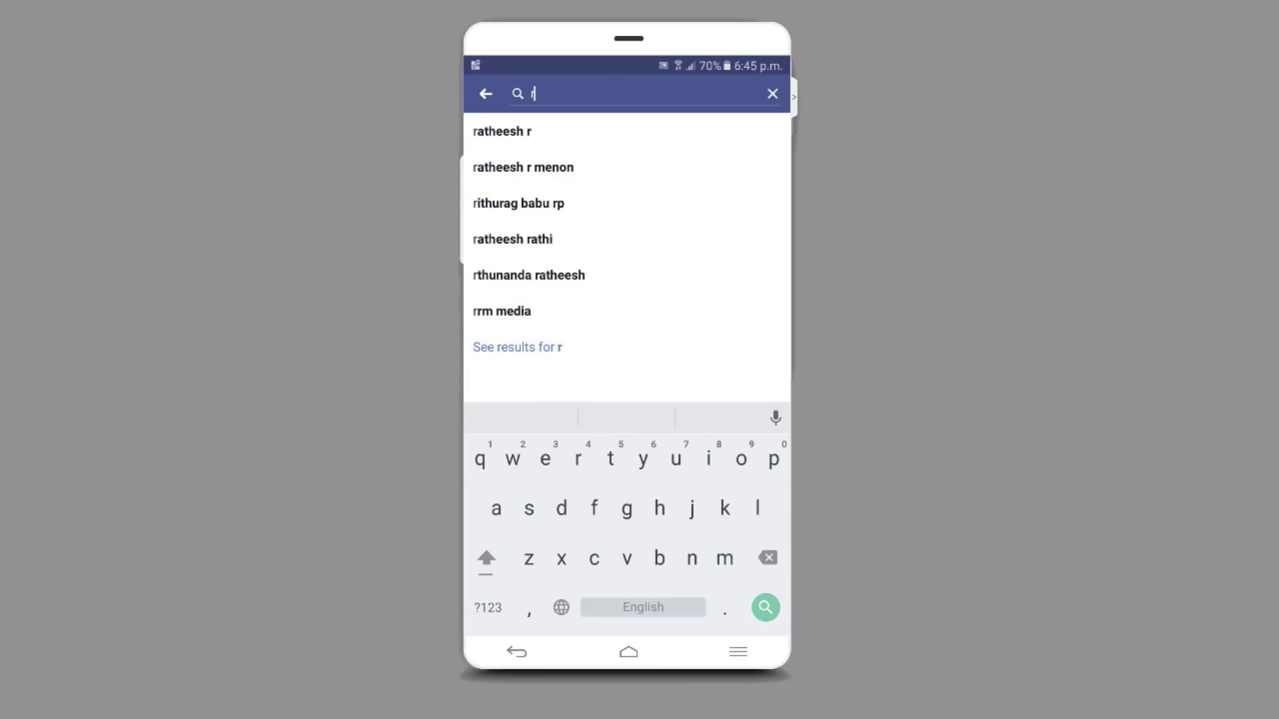
Search 'athe' and open the matching public figure's Page
type("a")
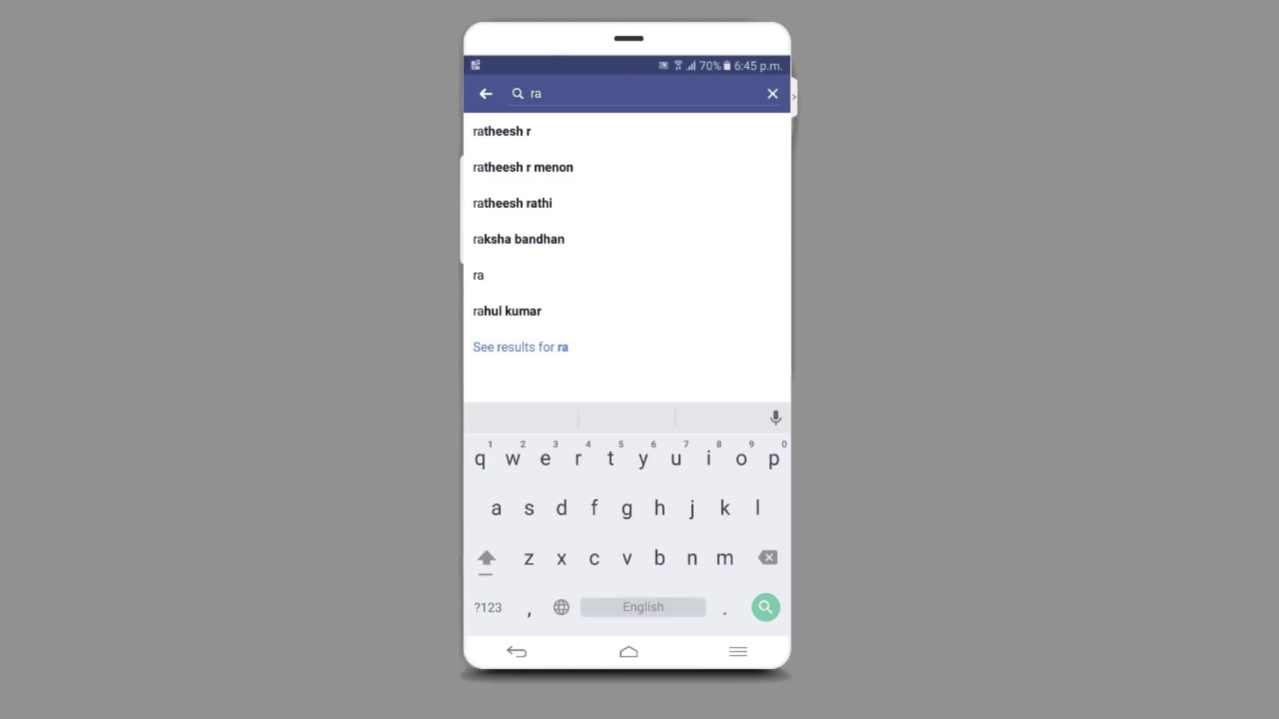
type("the")
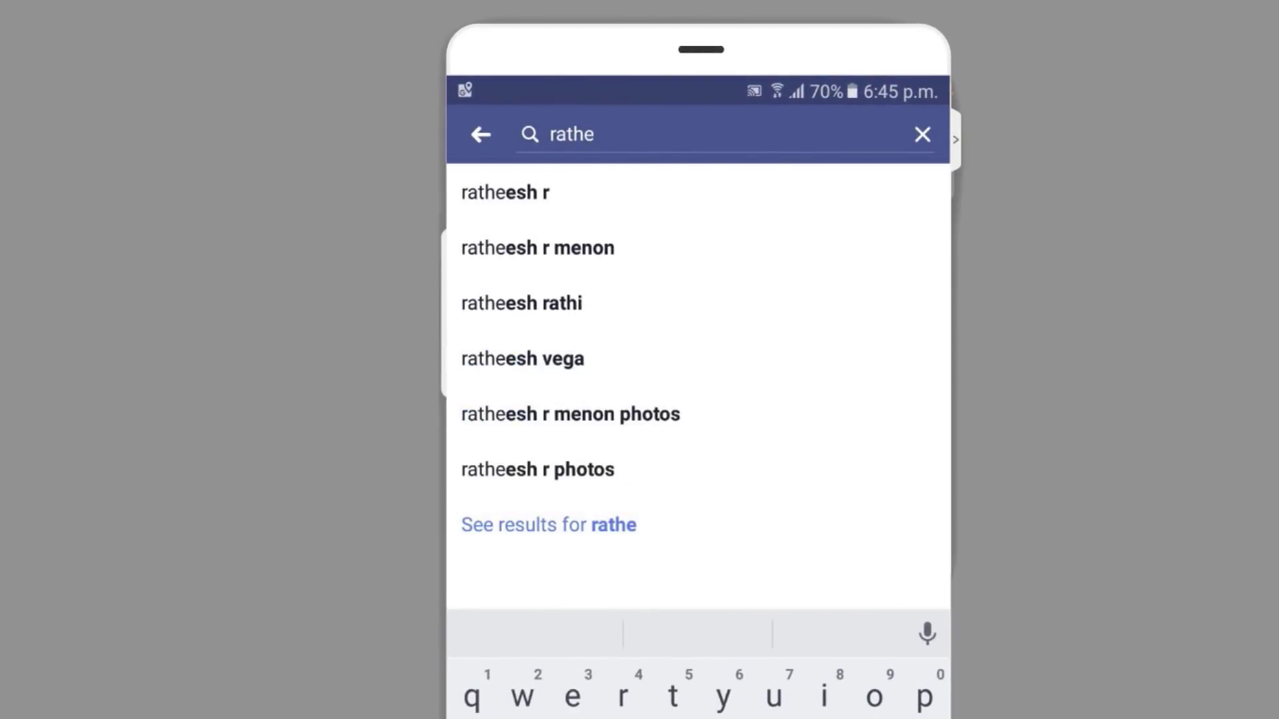
left_click(538, 248)
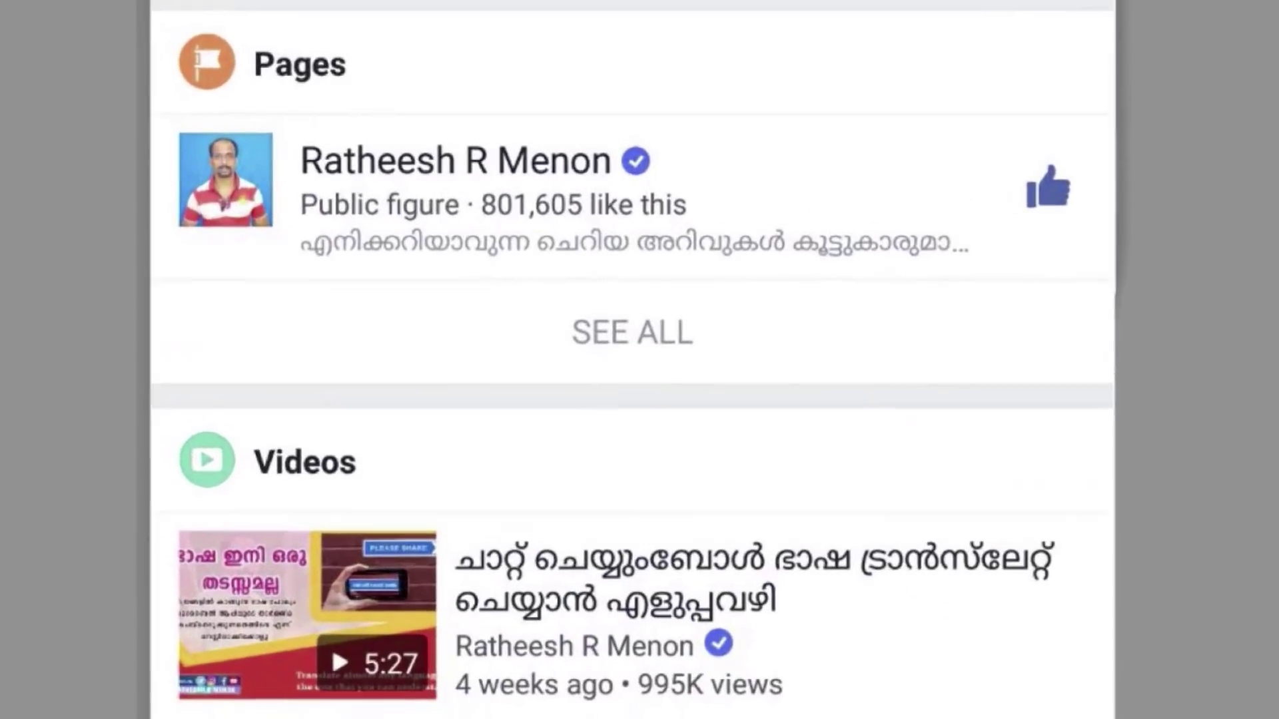
left_click(556, 406)
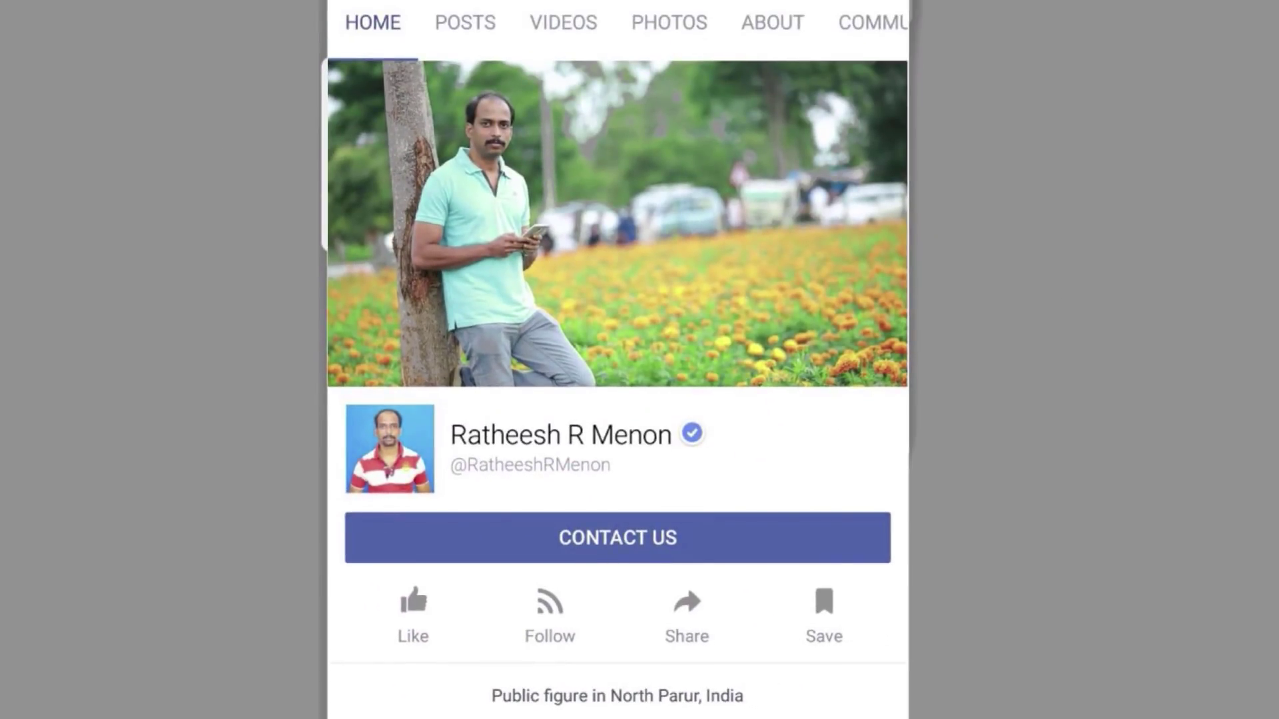
Like and follow the Page with See First, then open its notification settings
left_click(406, 607)
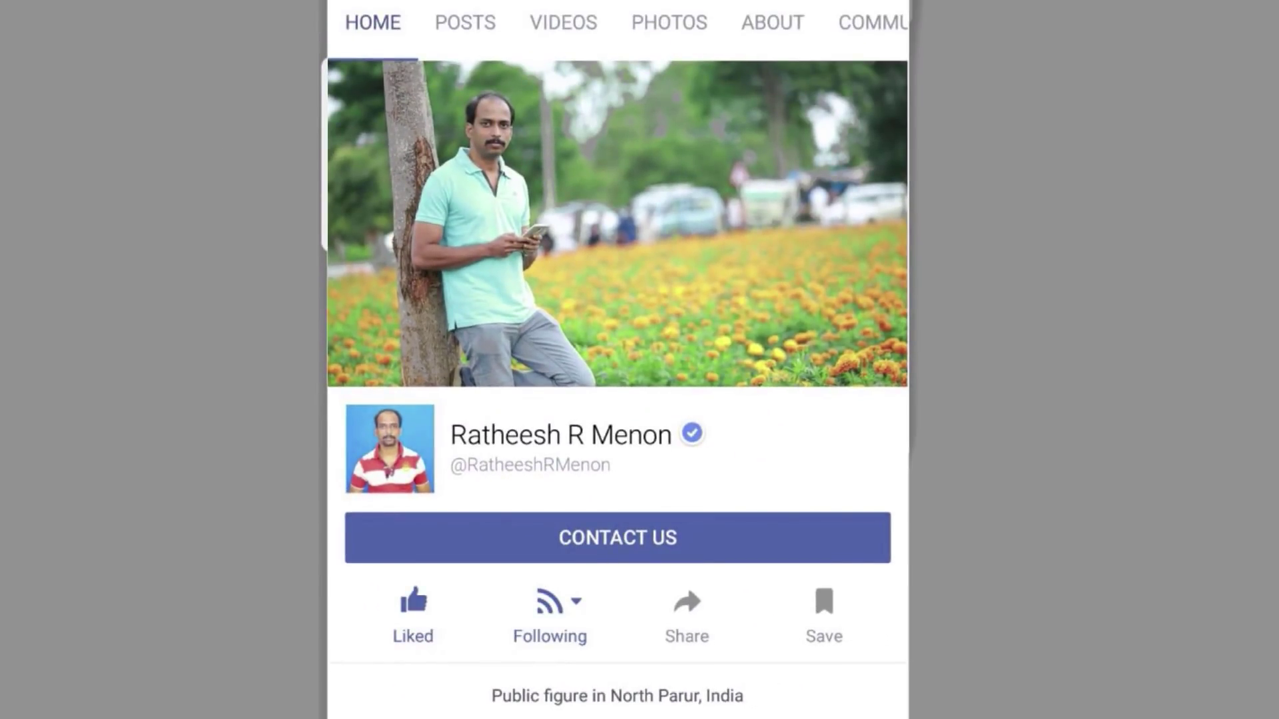
left_click(548, 610)
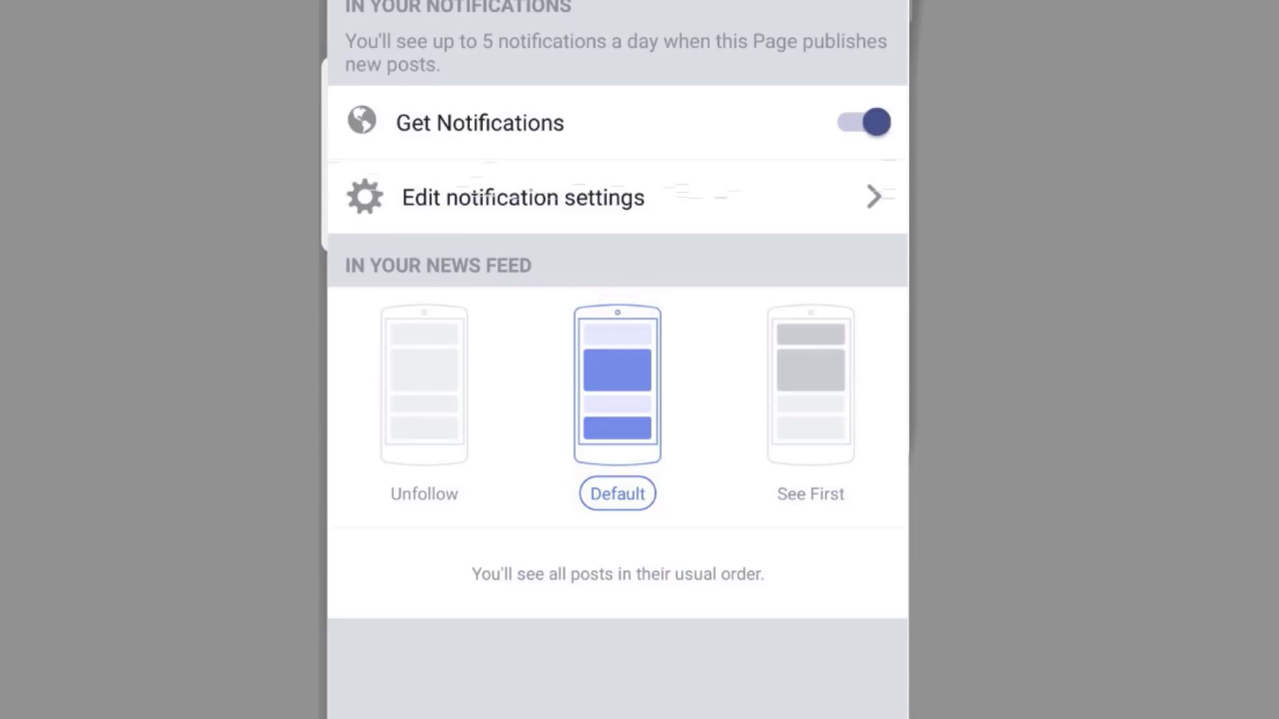
left_click(811, 493)
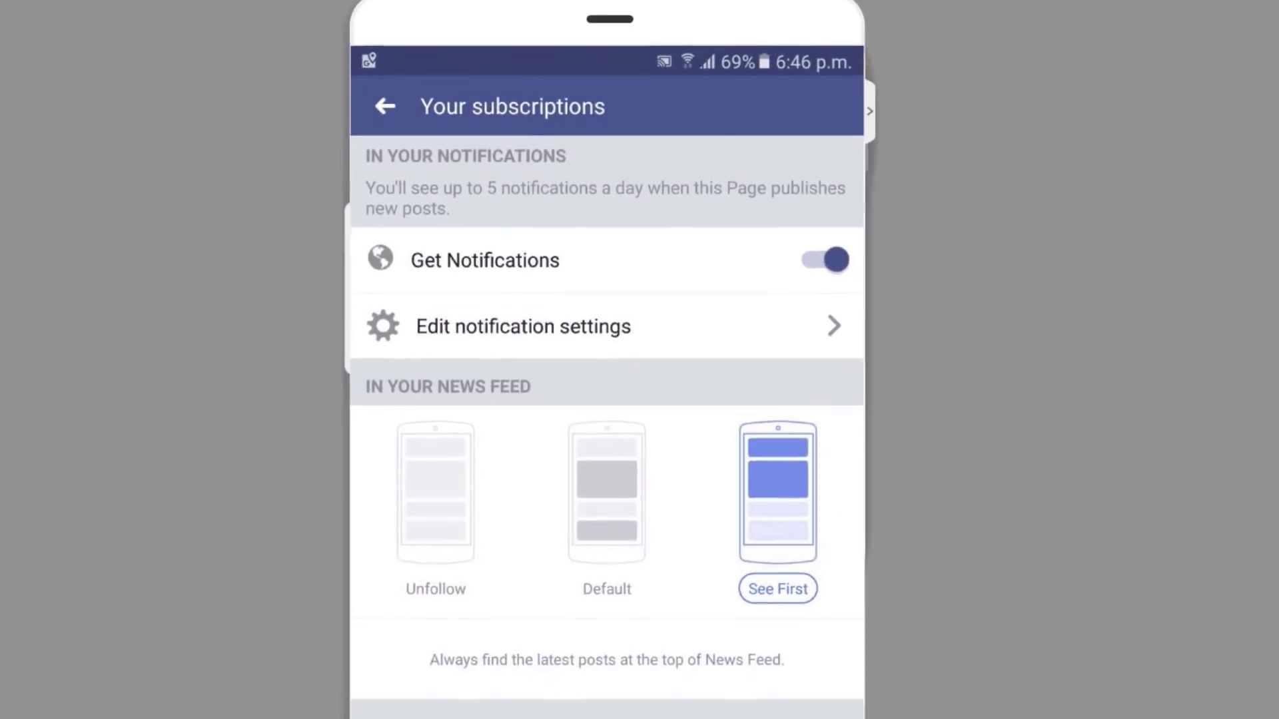
left_click(523, 326)
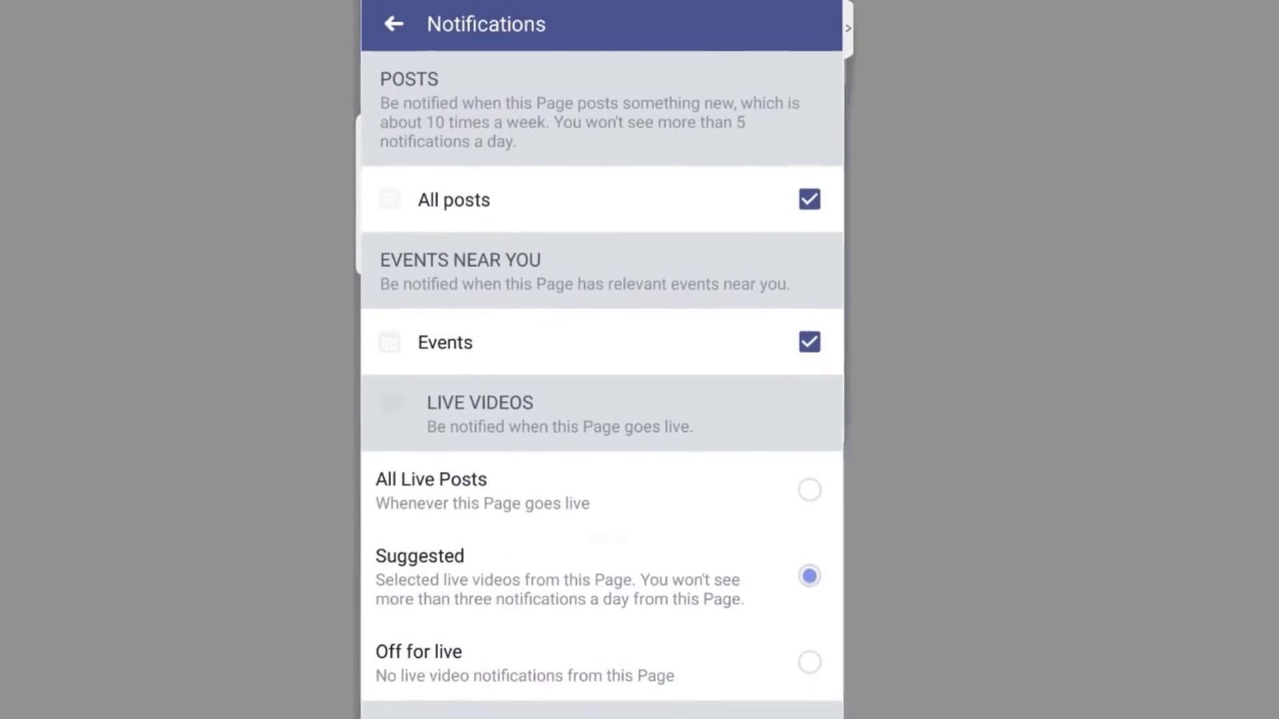